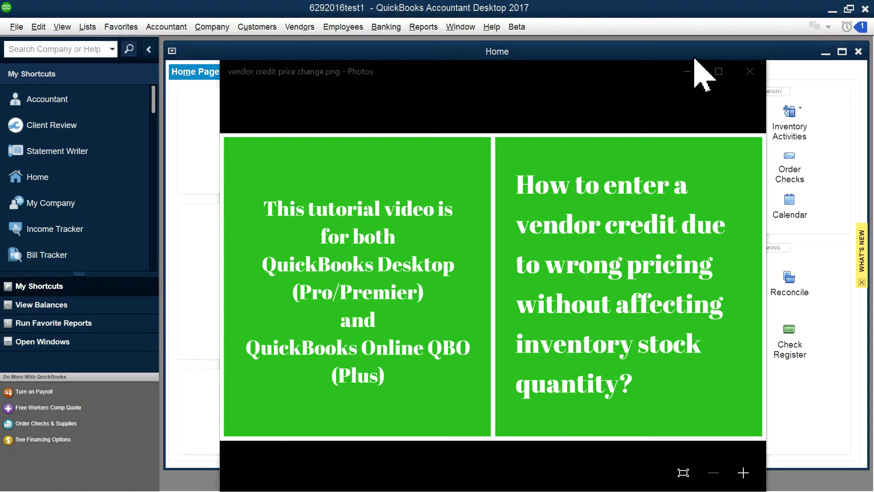
Start a new bill and set its vendor to A2 Supplier.
click(190, 118)
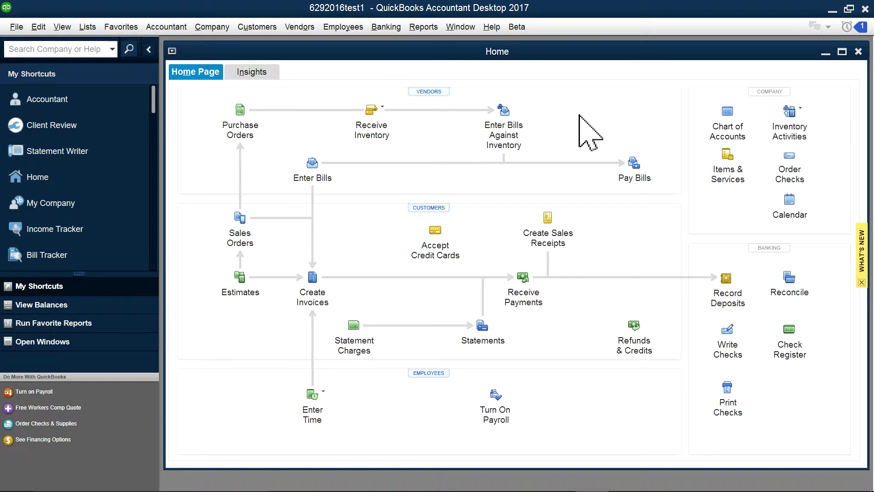
click(291, 28)
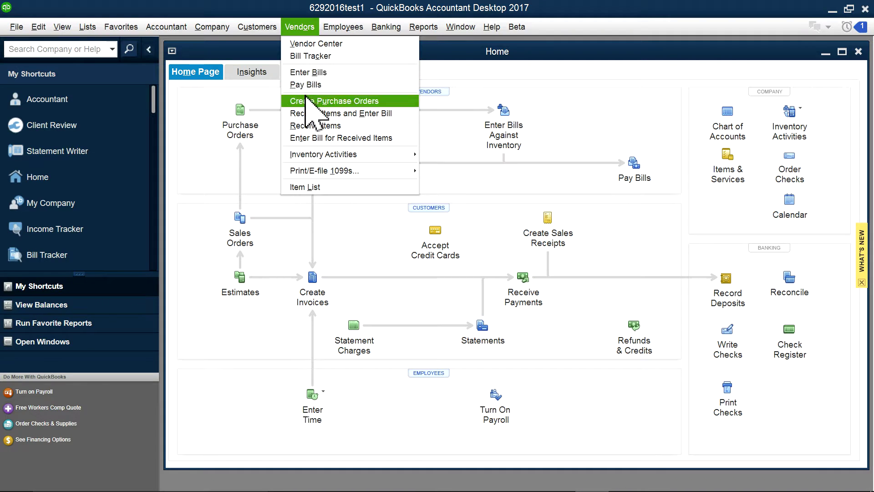
click(314, 73)
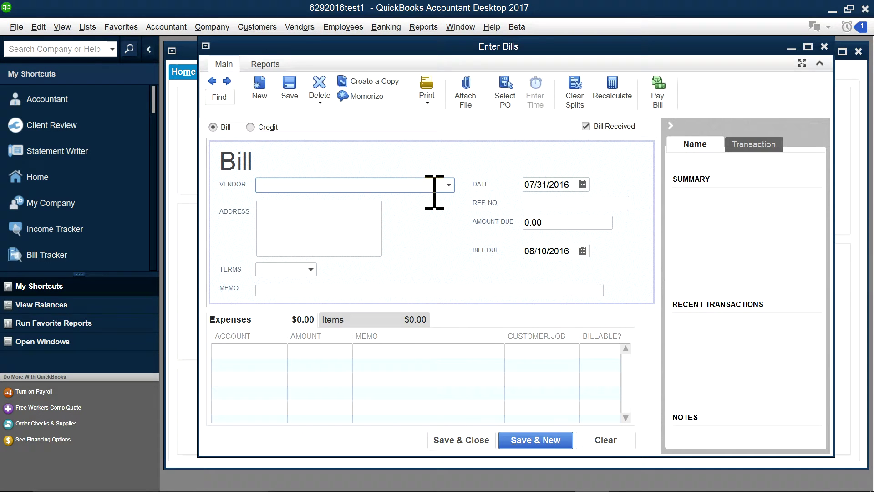
click(436, 190)
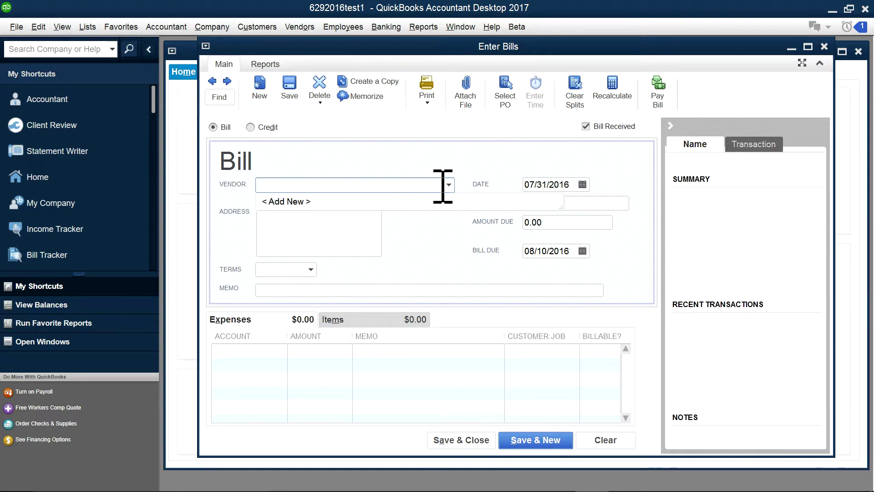
click(448, 187)
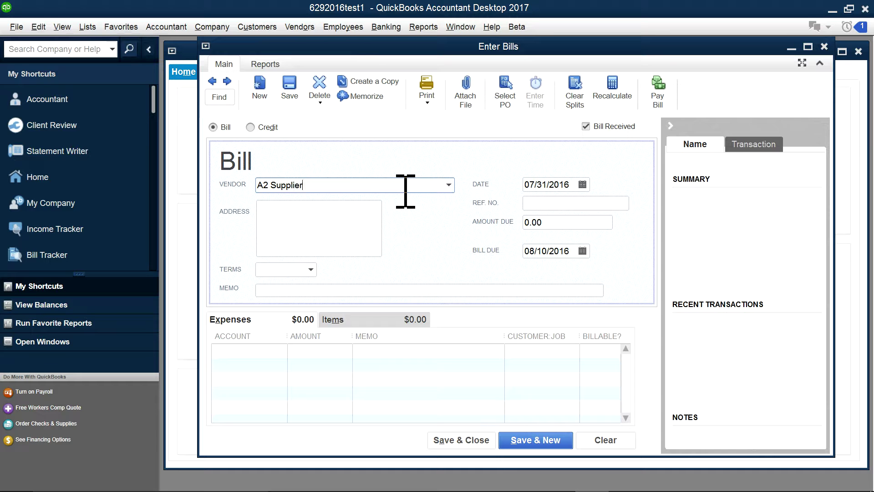
key(Tab)
click(367, 229)
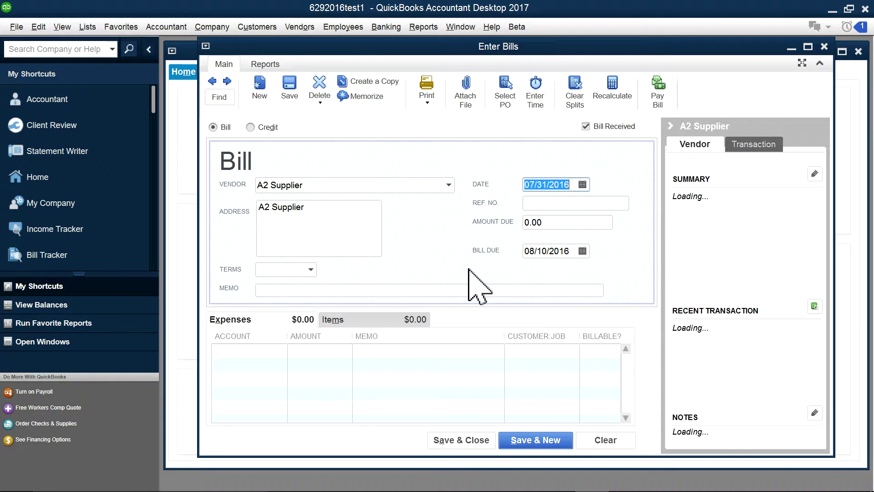
Add item CC1 with quantity 100 to the bill's items, and save and close the bill.
click(372, 323)
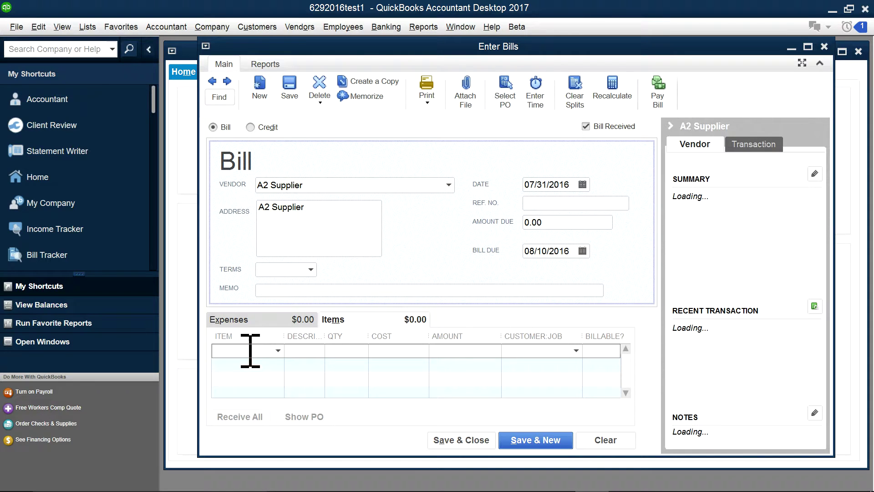
text(CC1)
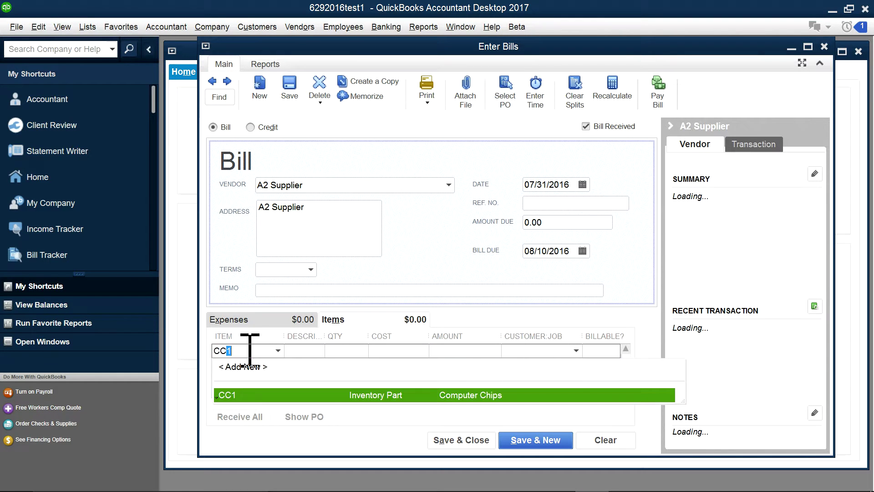
click(283, 394)
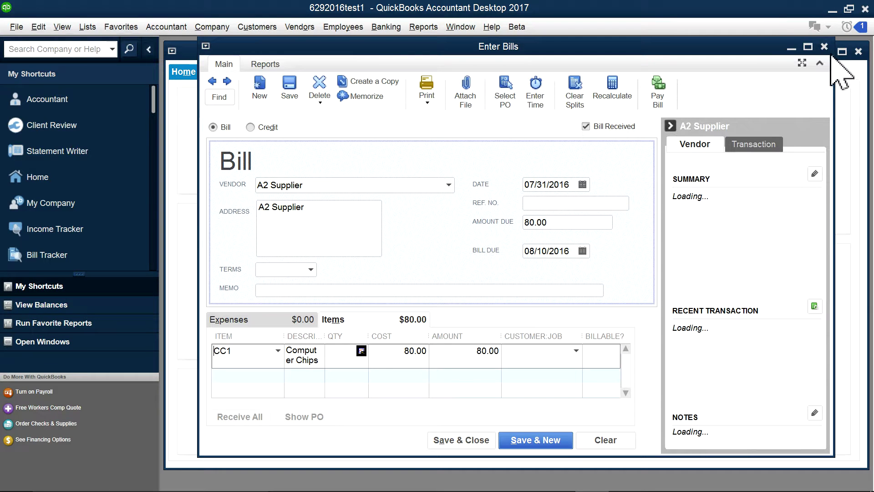
click(808, 46)
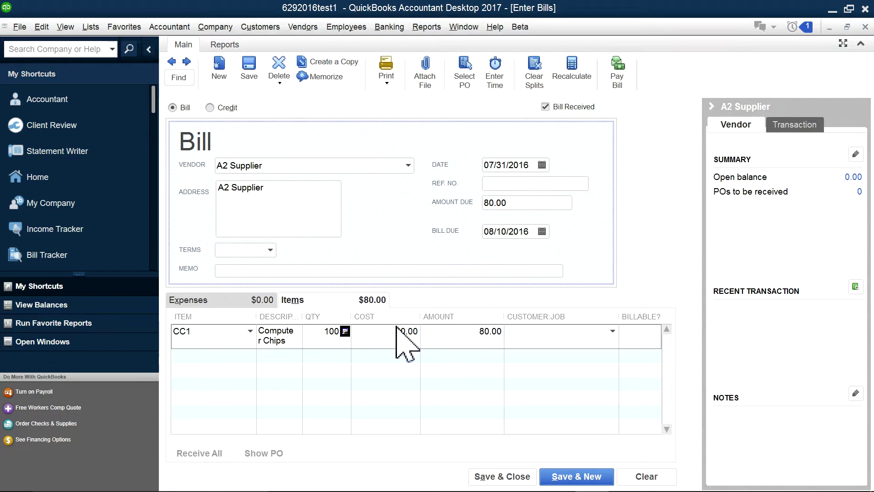
key(Tab)
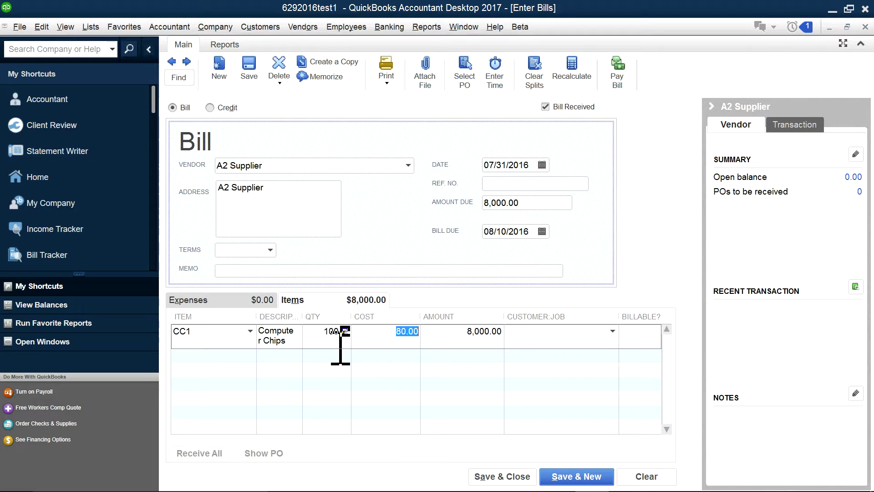
click(535, 202)
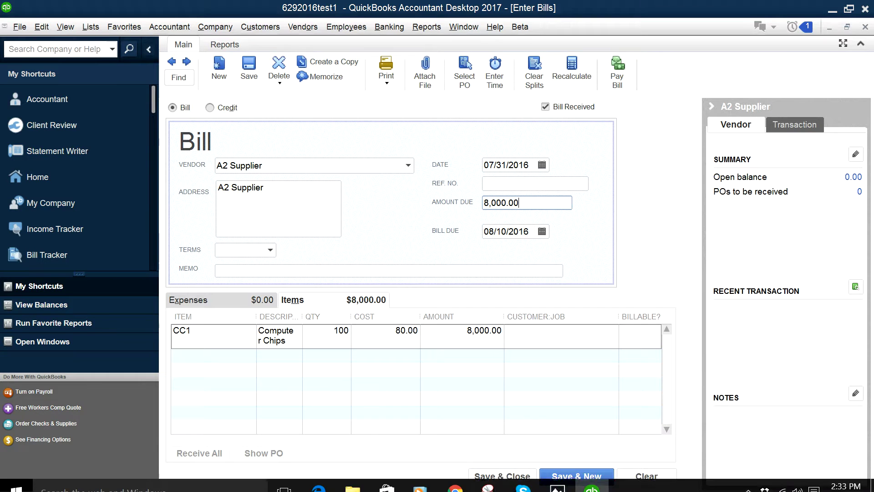
click(501, 476)
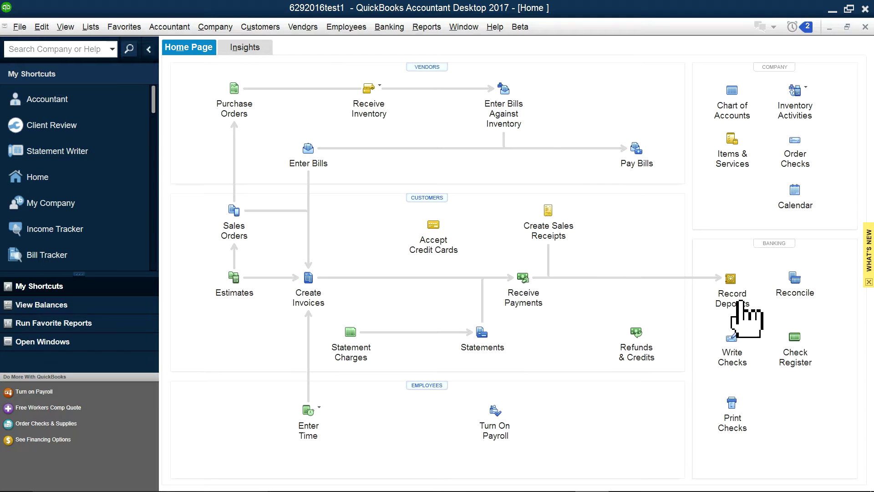
Start a vendor credit for A2 Supplier and switch its line entries to expenses.
click(389, 28)
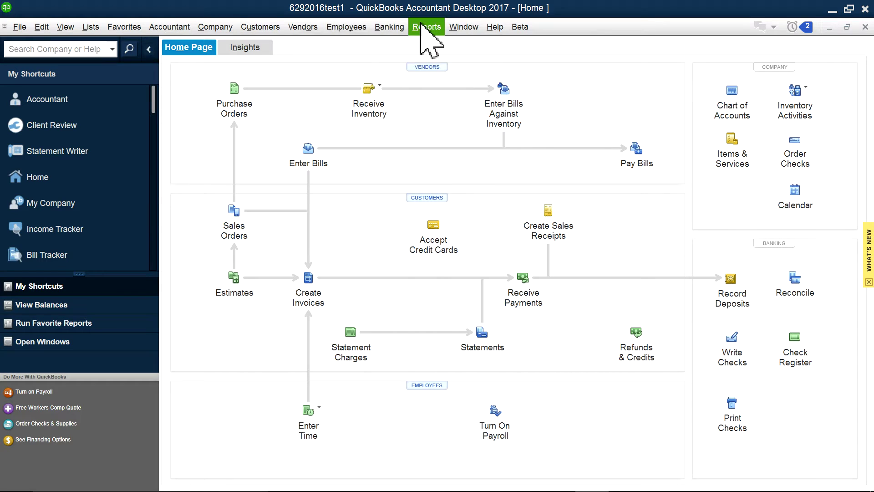
mouse_move(292, 28)
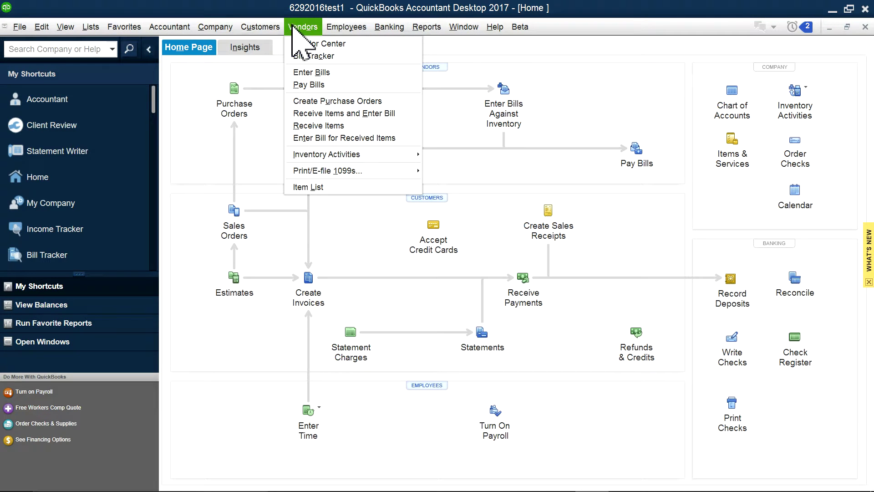
click(311, 73)
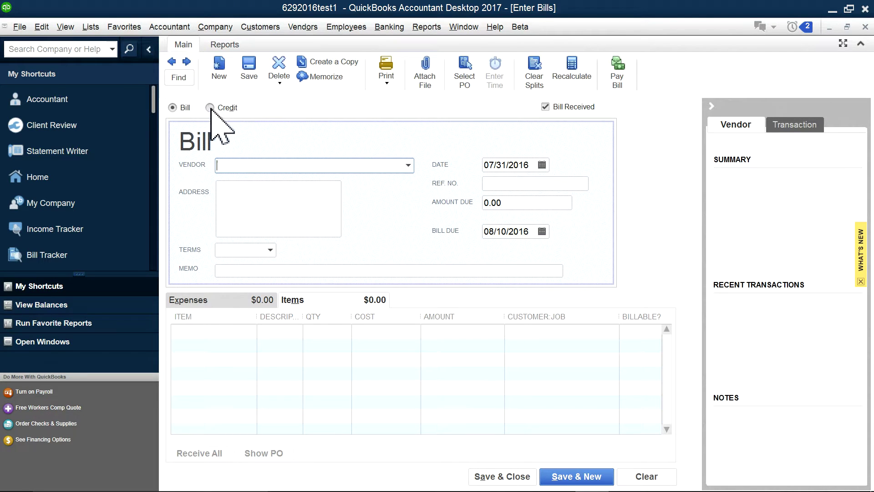
click(226, 107)
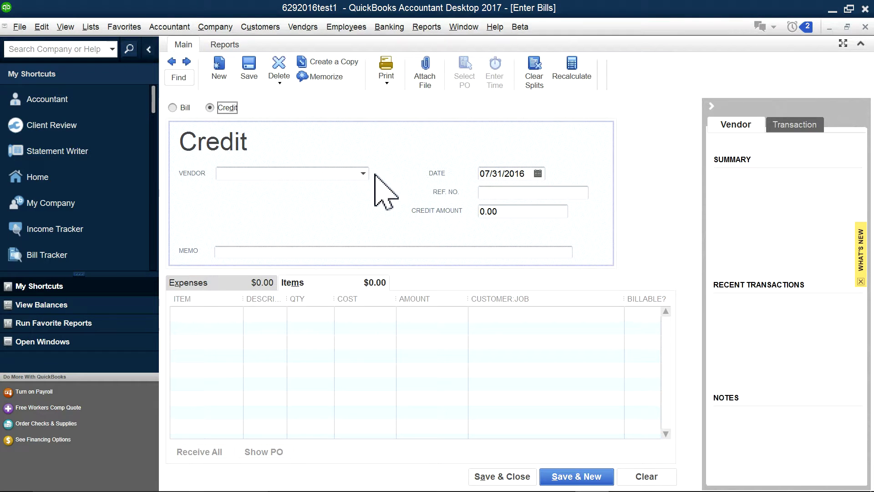
click(363, 173)
click(258, 217)
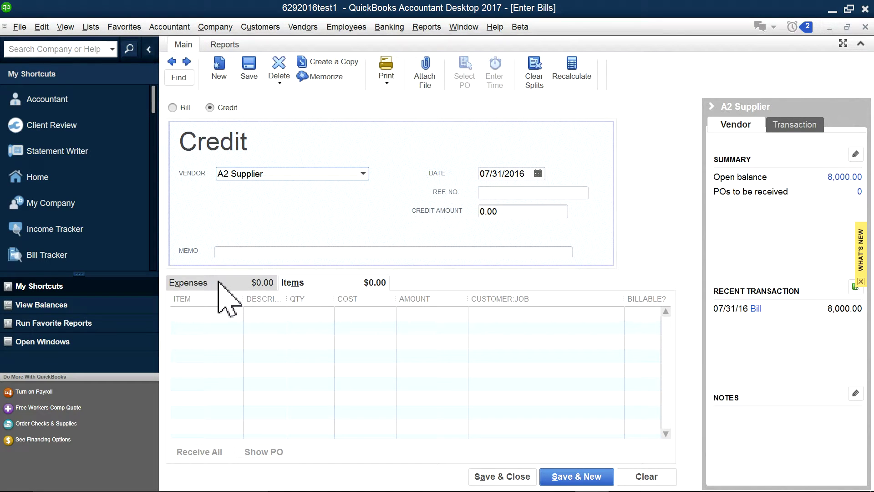
click(221, 314)
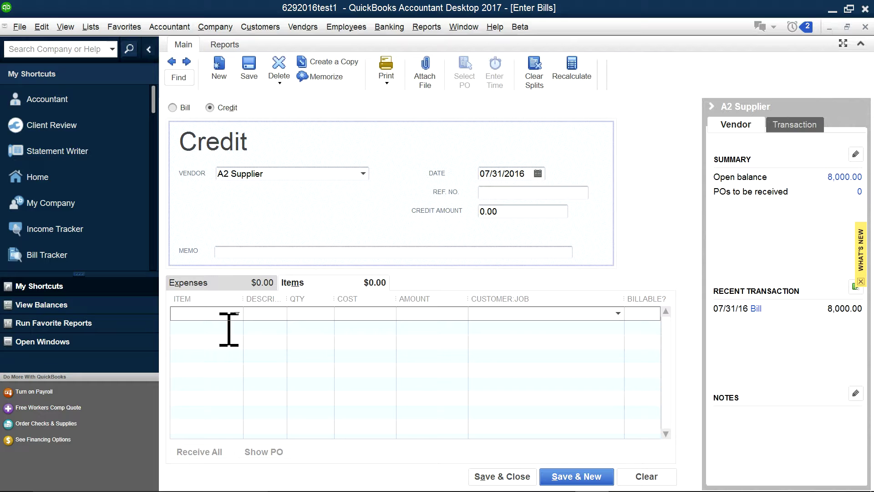
click(223, 281)
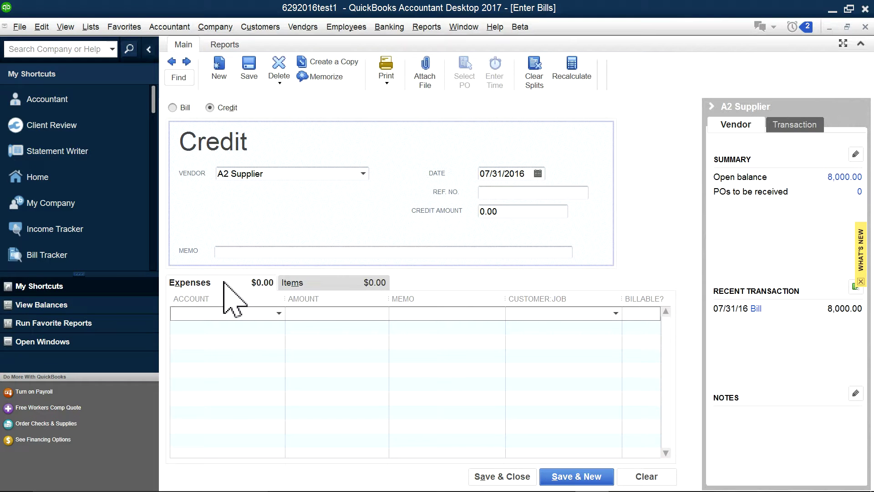
click(278, 313)
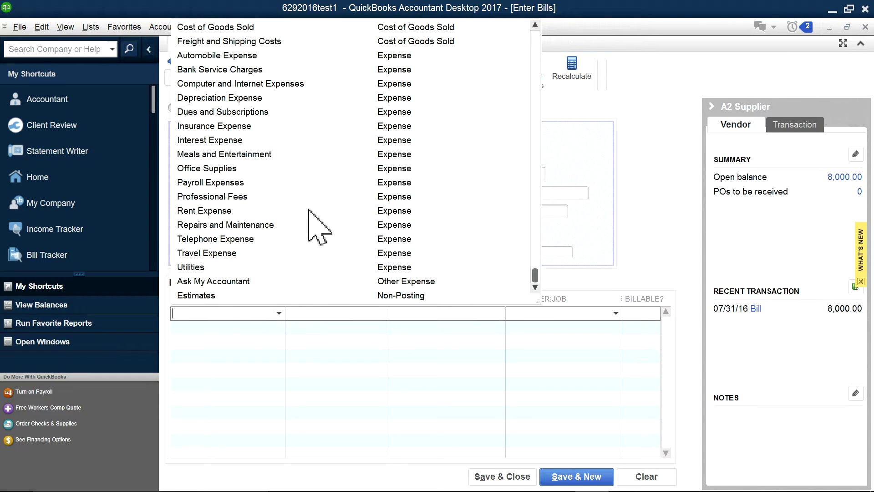
scroll(309, 210, up, 4)
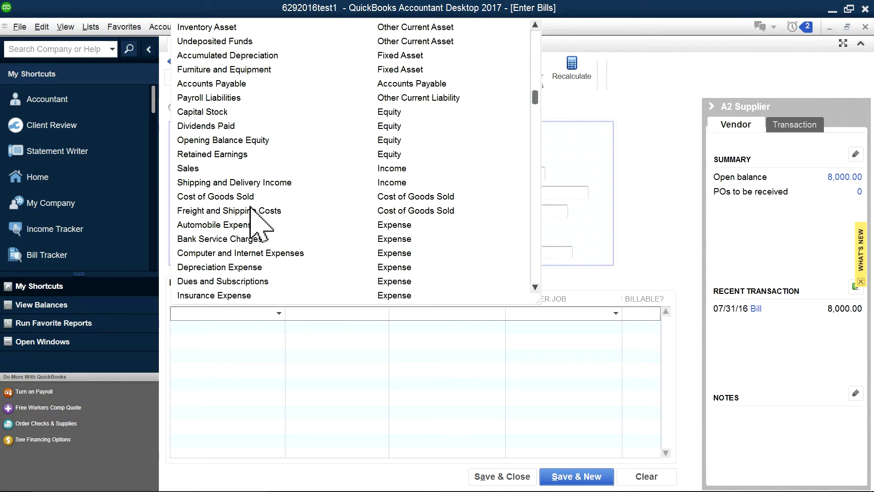
scroll(254, 186, up, 1)
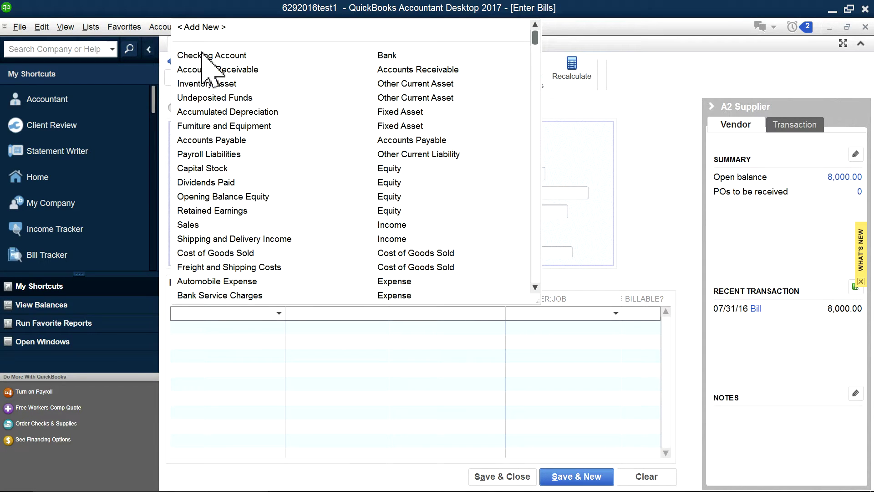
key(Escape)
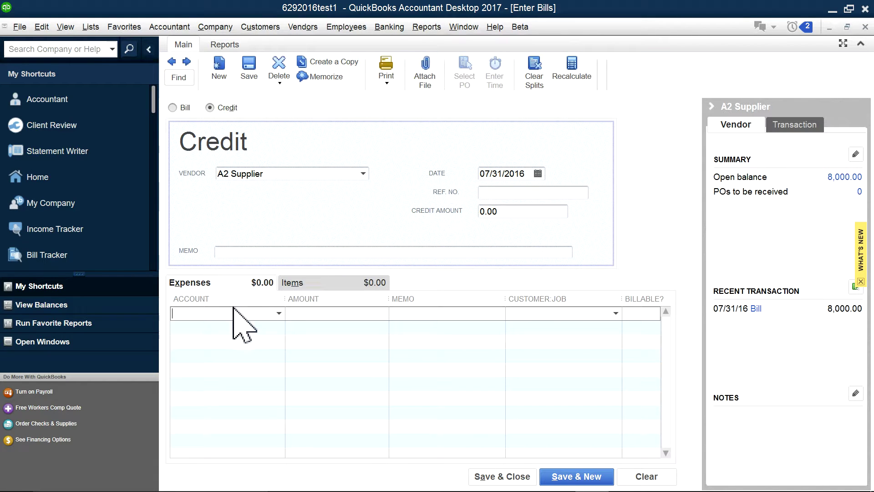
Add a new Cost of Goods Sold account named Price Adjustment for the credit's first expense line.
click(278, 313)
scroll(258, 182, up, 5)
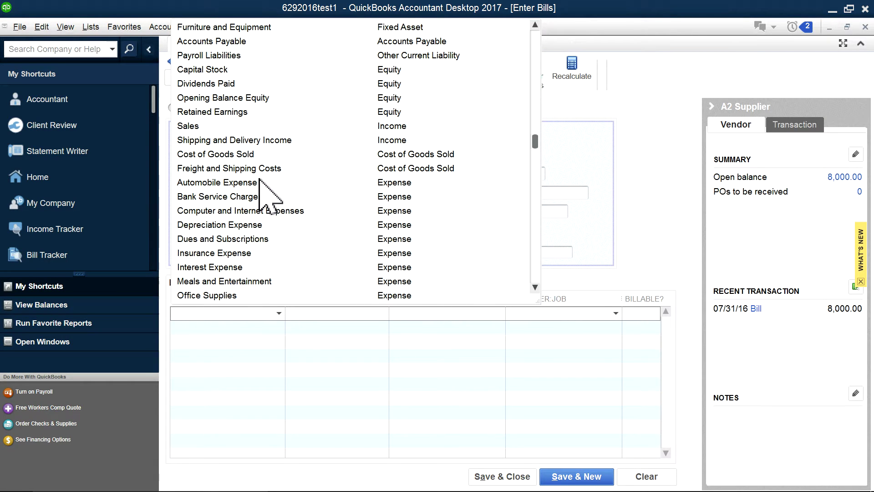
click(199, 27)
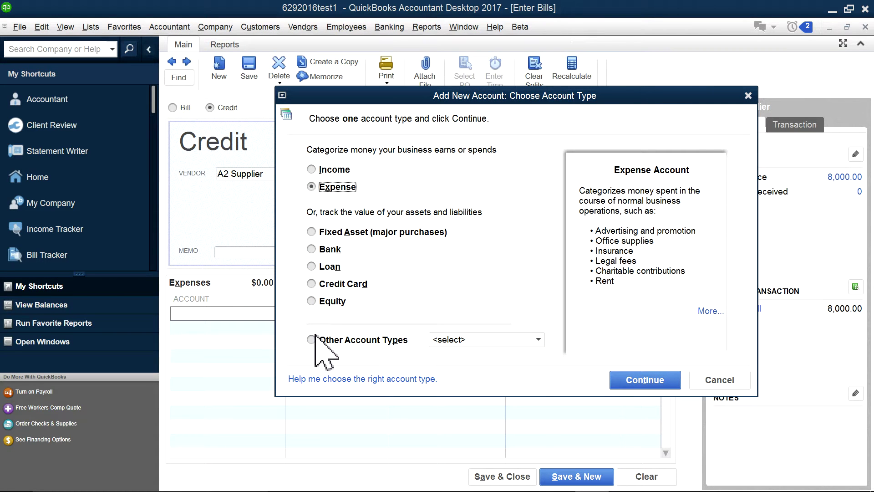
click(339, 340)
click(471, 440)
click(645, 380)
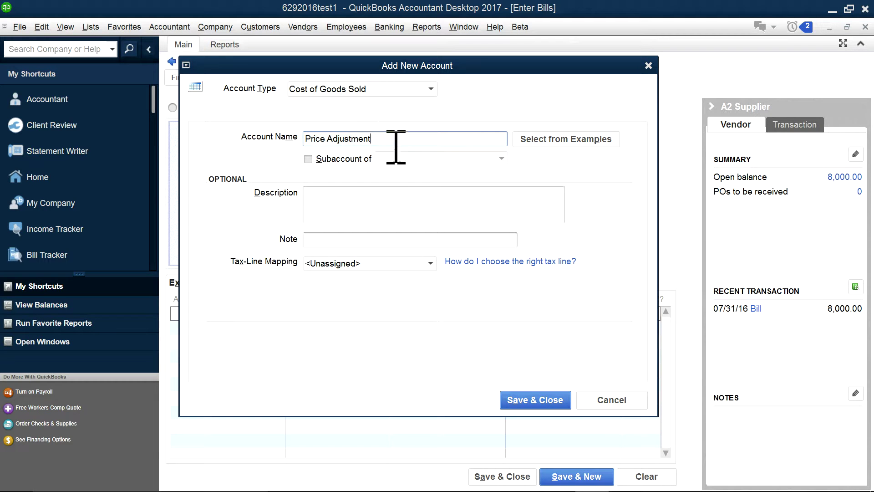
Copy the account name Price Adjustment into the description and save the new account.
drag(384, 139, 312, 138)
right_click(328, 137)
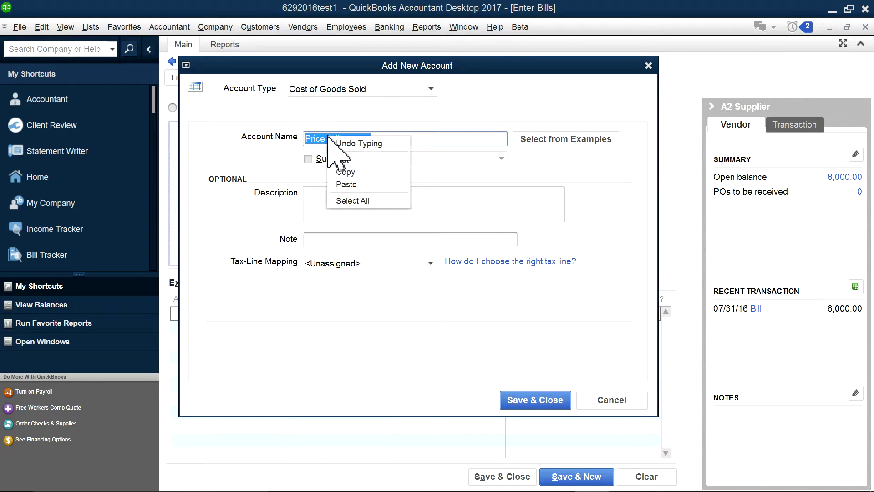
click(350, 197)
key(ctrl+c)
click(345, 201)
right_click(344, 202)
click(360, 251)
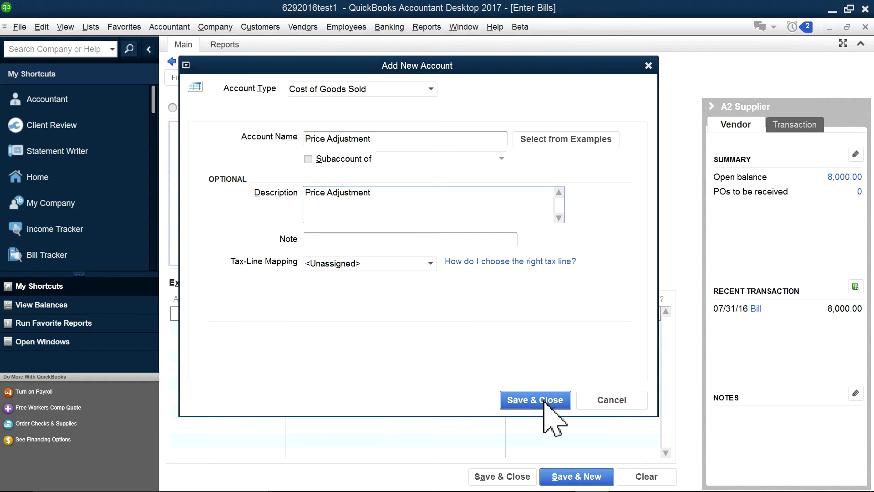
click(512, 399)
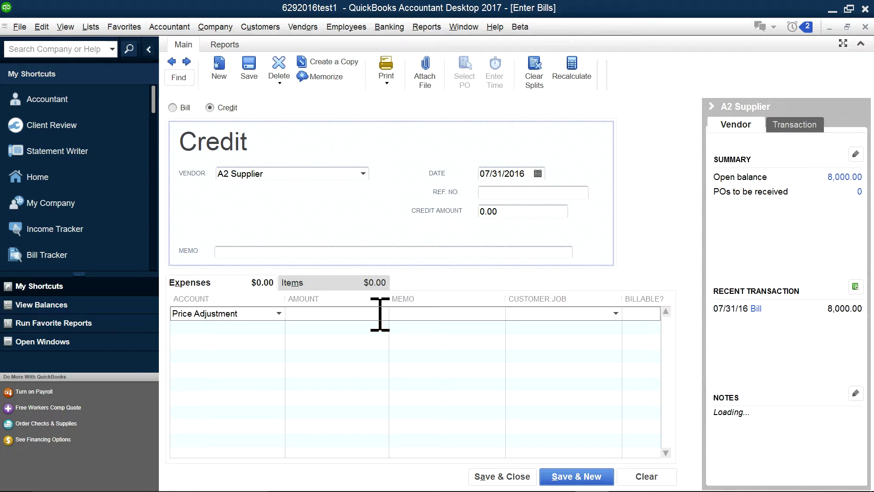
Enter 500 as the Price Adjustment line's amount and start its memo with "$5 pr".
text(500)
key(Tab)
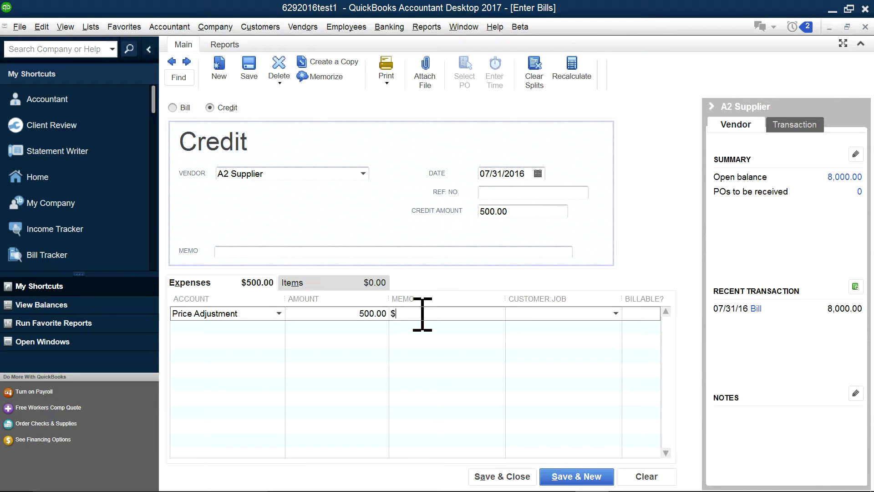
text($5 pr)
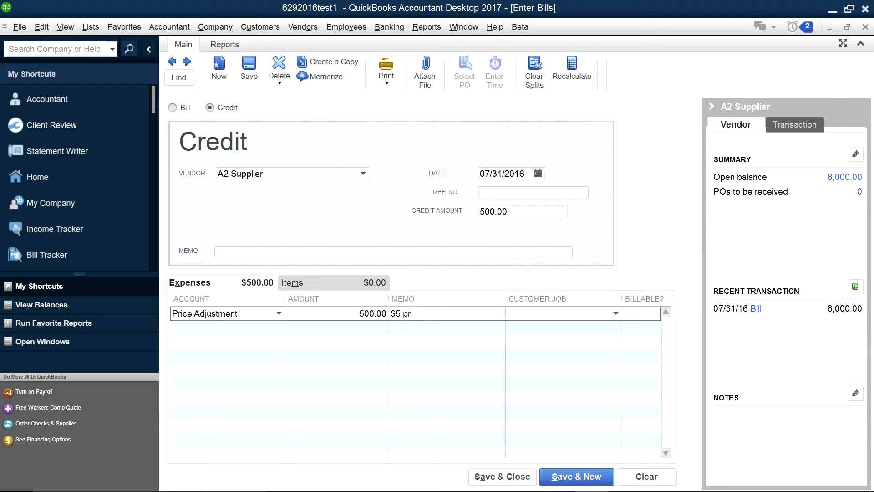
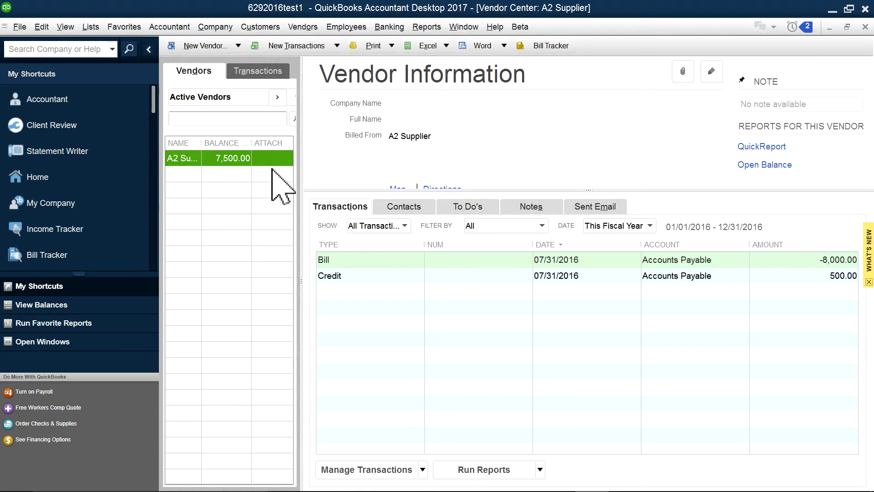
Open A2 Supplier's 07/31/2016 bill, set the CC1 line's cost to 75, and update the item with the new cost.
double_click(363, 259)
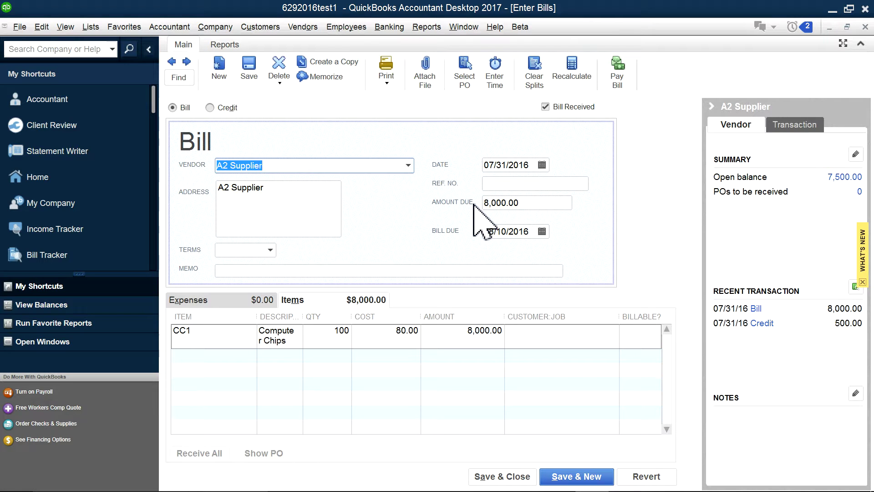
click(390, 337)
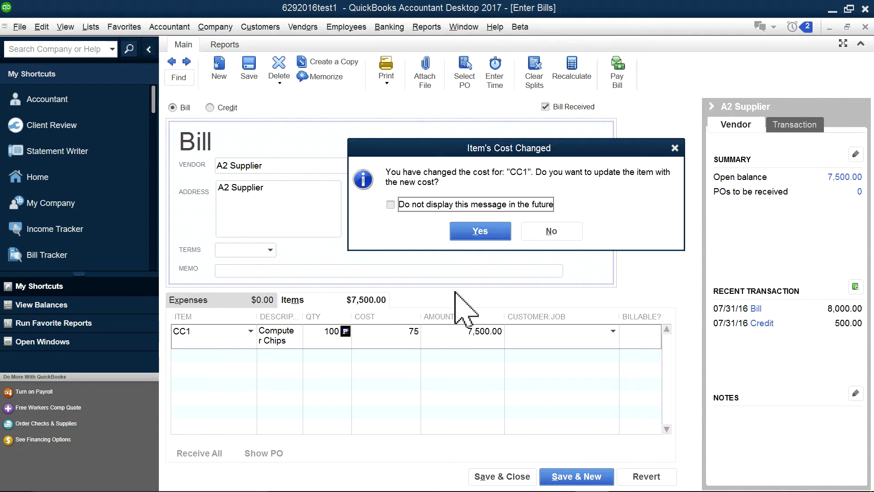
click(483, 231)
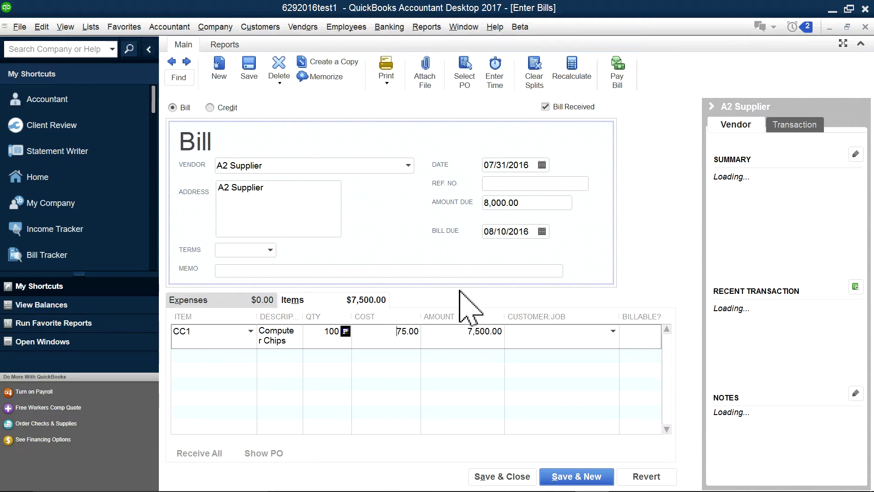
Add a 500.00 expense line to the bill under Price Adjustment with the memo "Price adjustment ($5 per unit adj)".
click(214, 300)
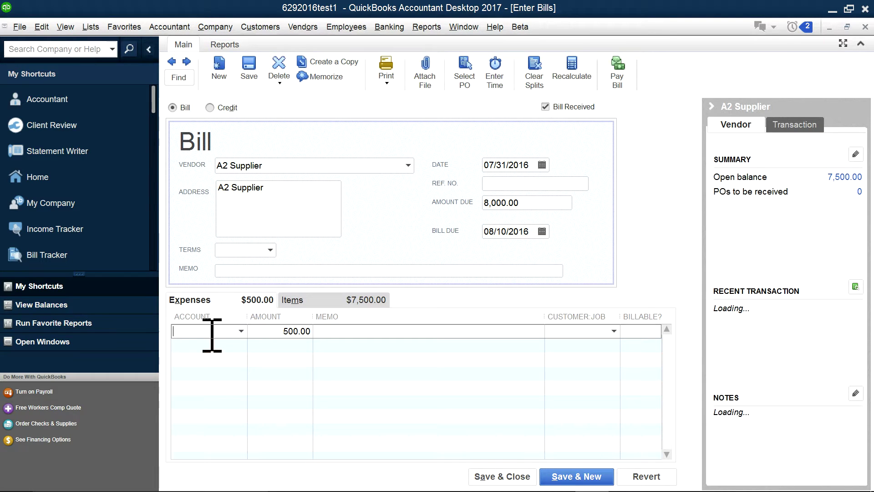
text(Price Adjustment)
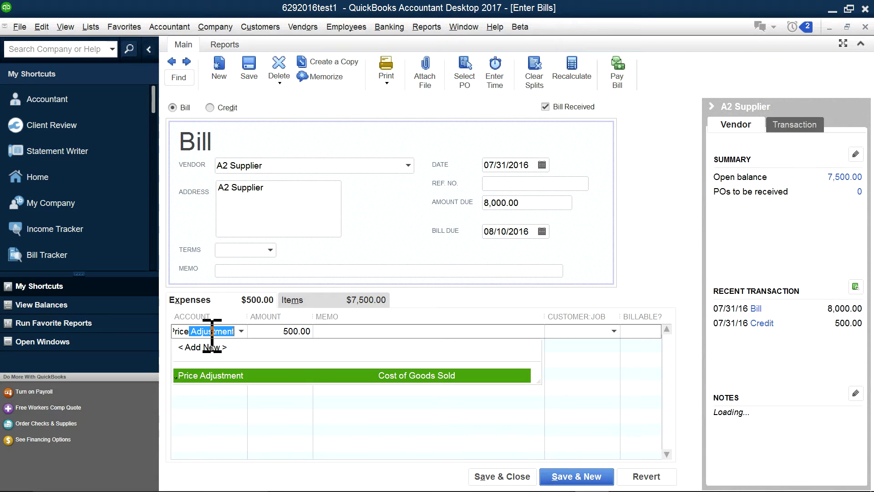
click(215, 378)
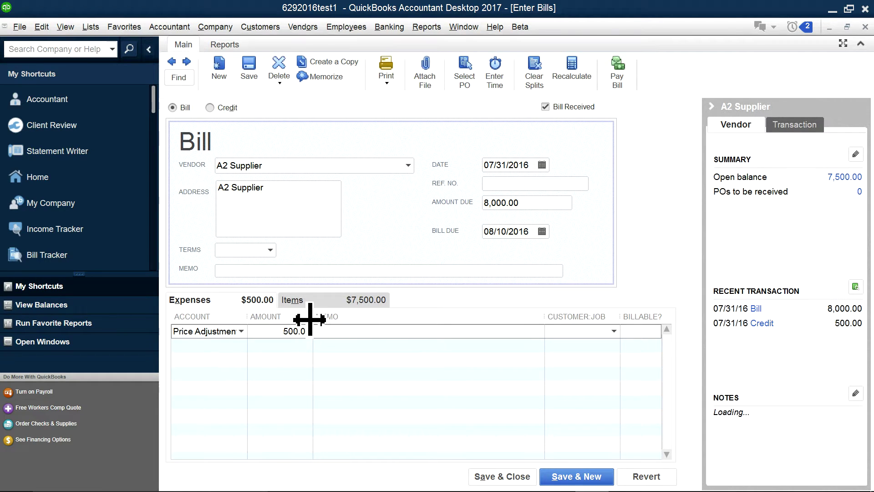
drag(310, 318, 324, 318)
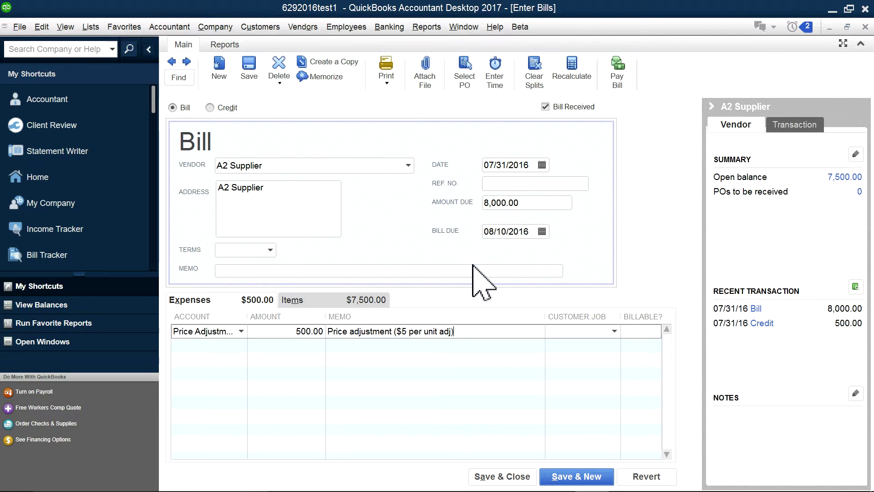
Check the bill's item and expense lines, then save and close the bill with its changes recorded.
click(314, 300)
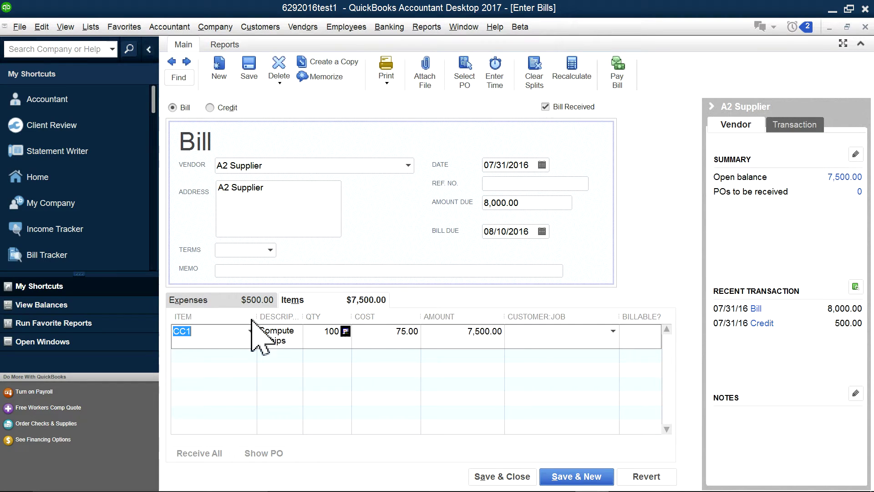
click(230, 301)
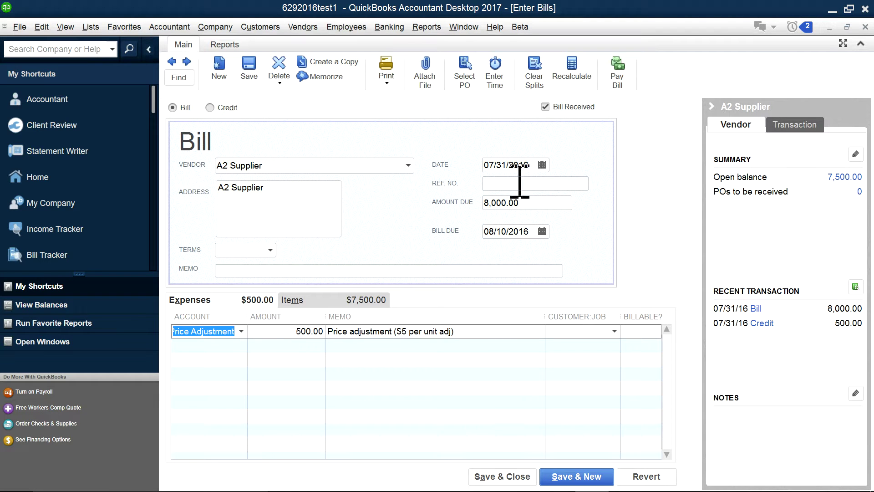
click(502, 476)
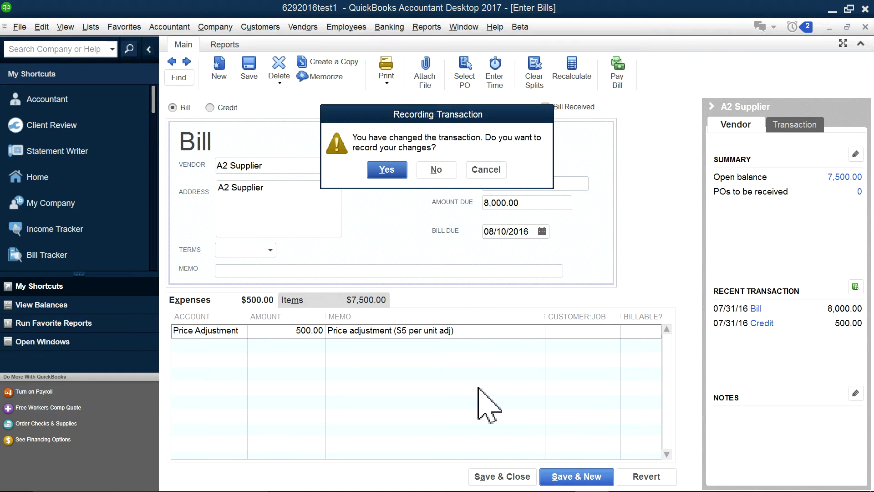
click(386, 170)
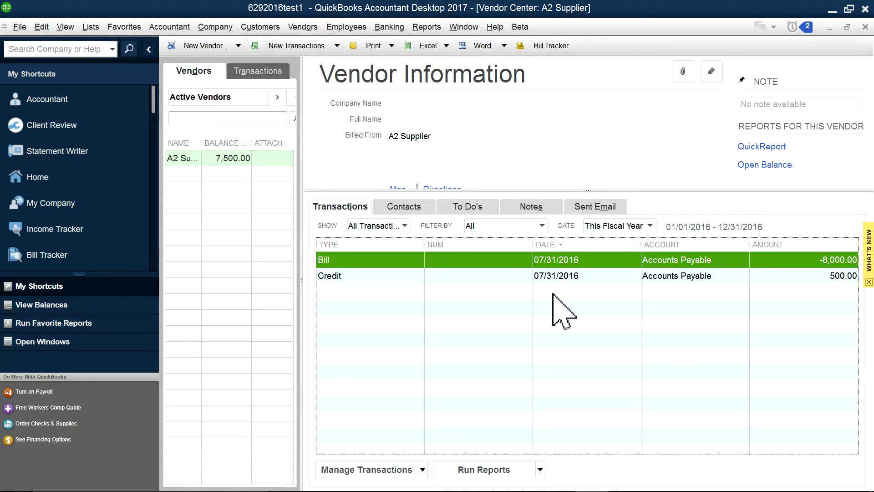
Change the date of A2 Supplier's 500.00 credit to 08/08/2016 and record the changed transaction.
click(379, 281)
double_click(479, 279)
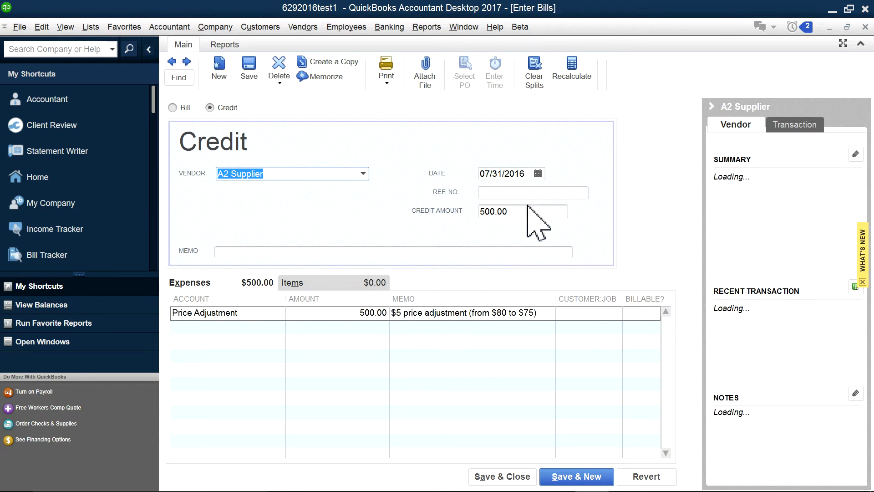
click(538, 174)
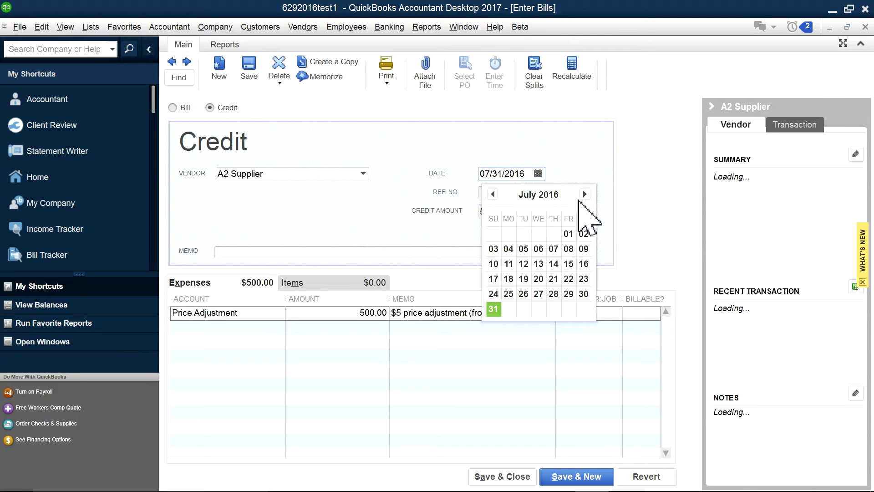
click(584, 194)
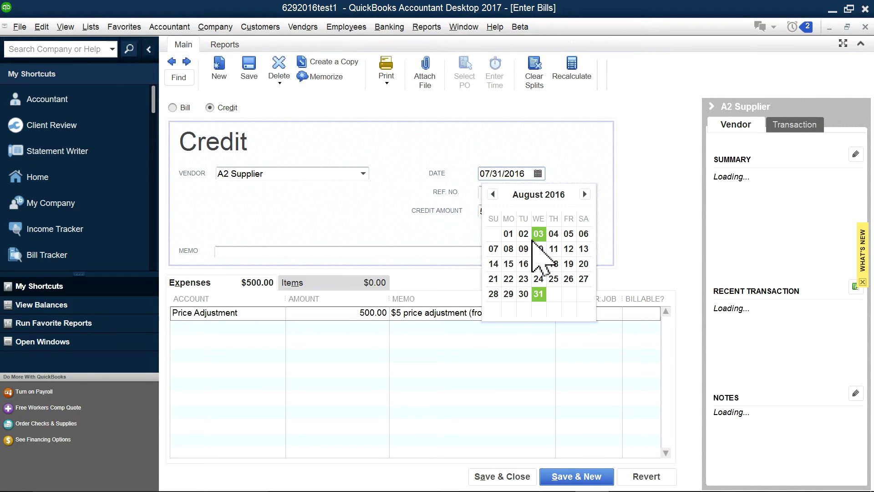
click(508, 249)
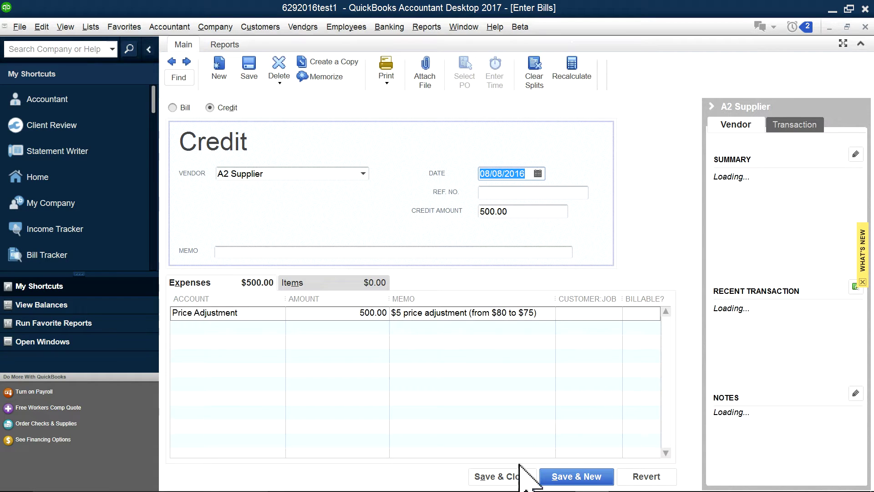
click(512, 476)
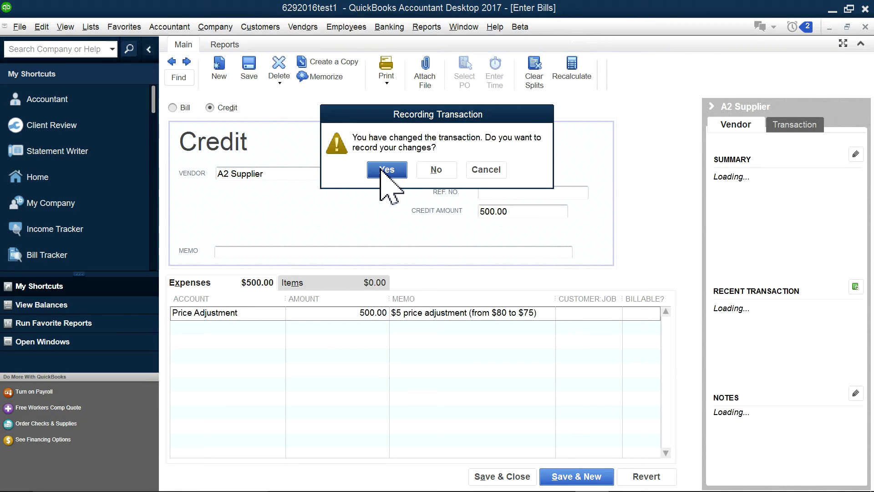
click(383, 169)
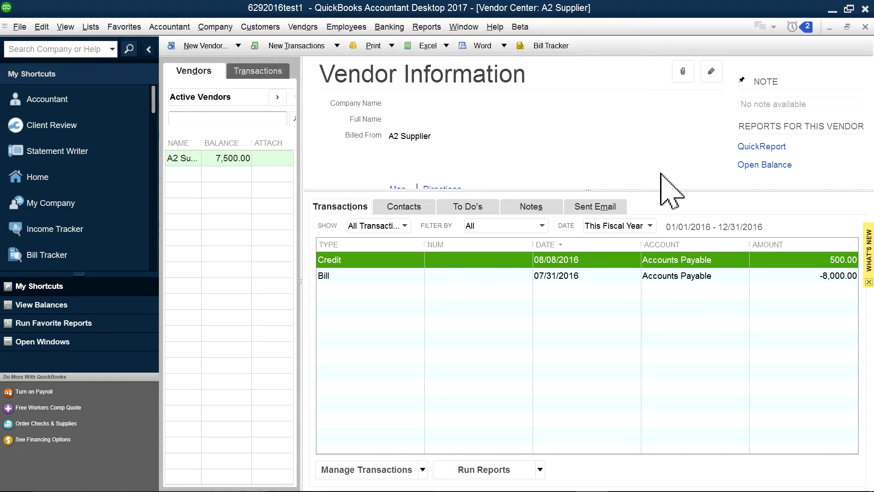
Collapse the shortcuts sidebar, open Pay Bills, and select the A2 Supplier bill due 08/10/2016 for payment.
click(148, 49)
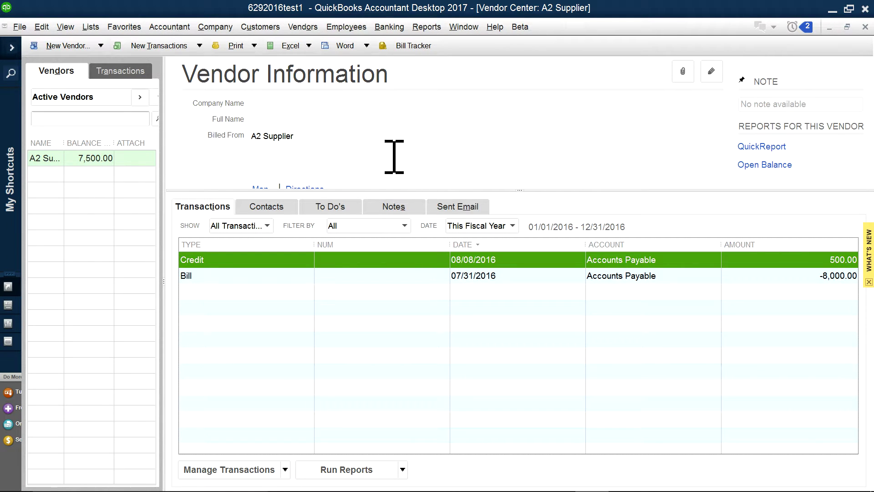
click(304, 28)
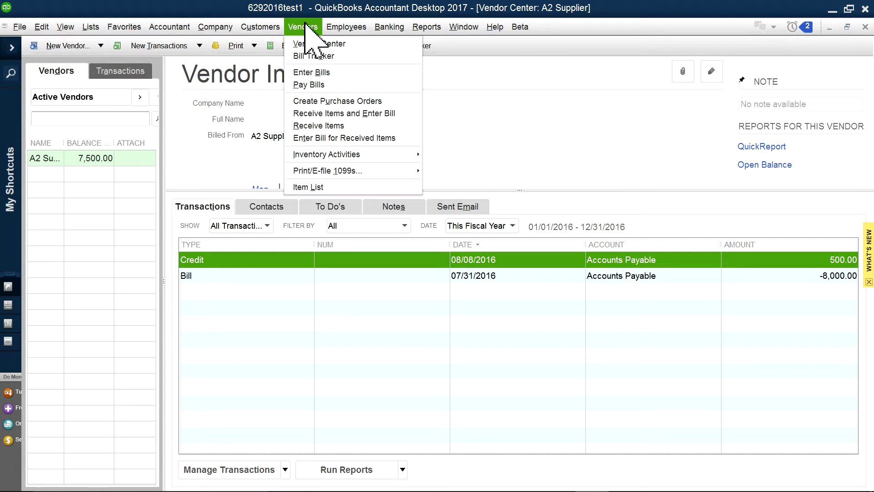
click(309, 84)
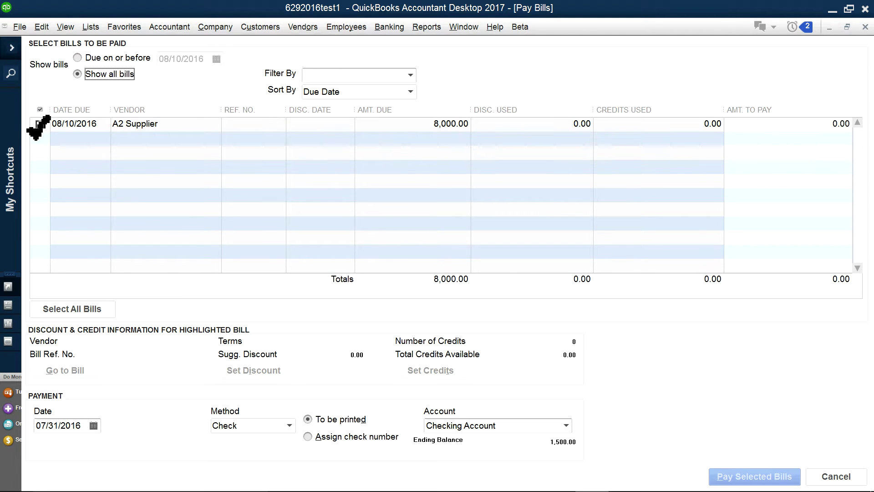
click(39, 124)
Apply the 500.00 vendor credit to the selected bill, pay it, and close the payment summary.
click(447, 369)
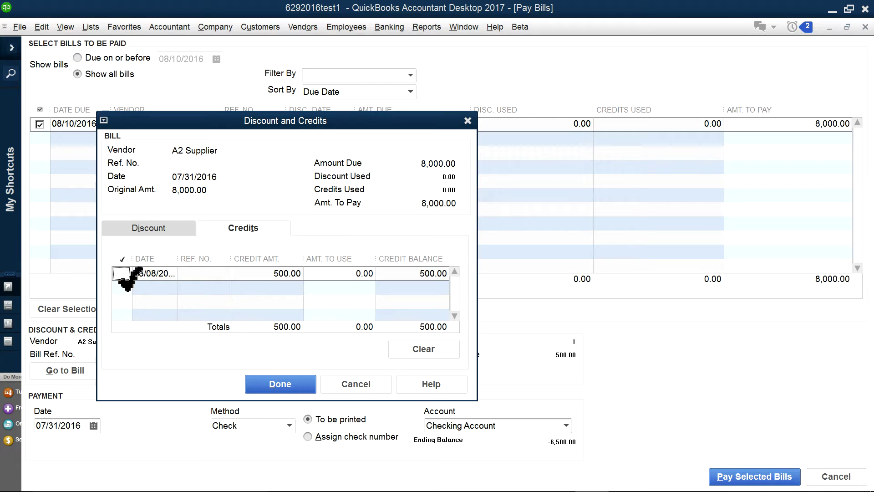
click(121, 273)
click(284, 385)
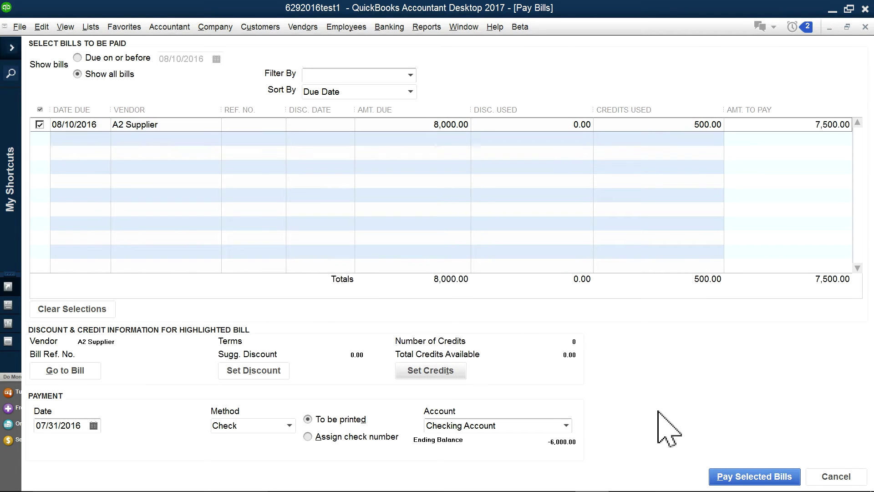
click(755, 476)
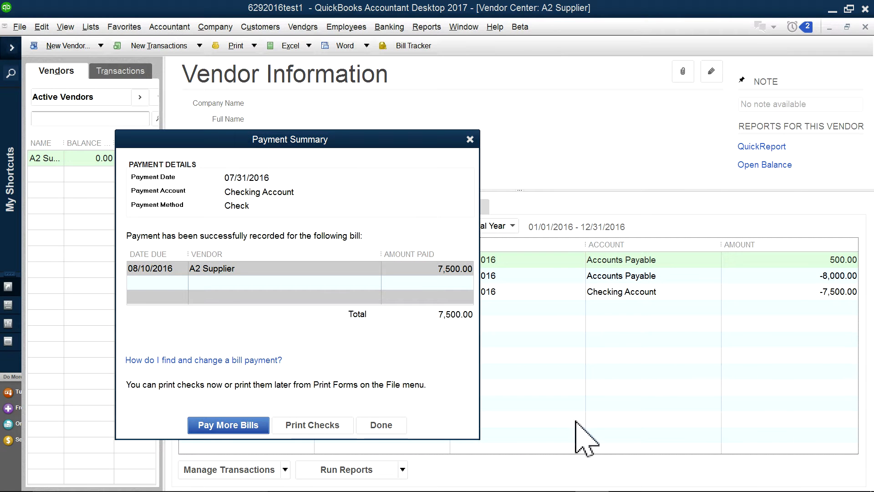
click(384, 417)
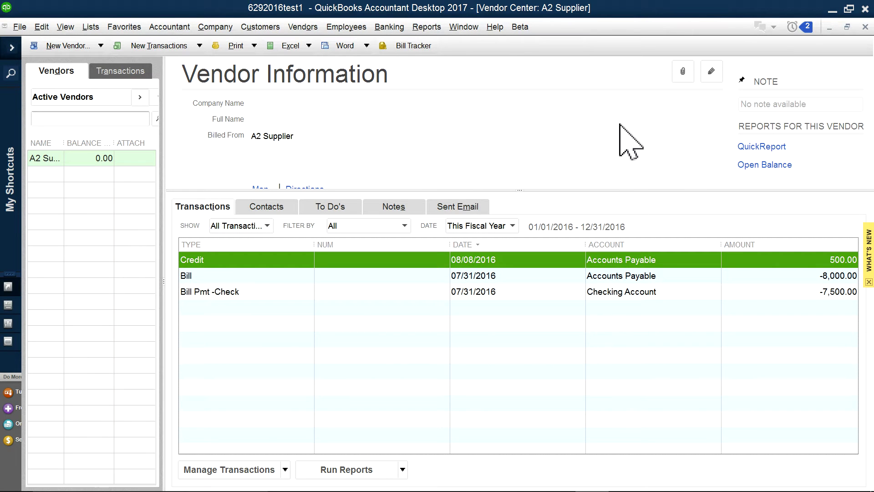
Switch to QuickBooks Online in the browser and start a new bill for the vendor A2 Supplier.
click(831, 10)
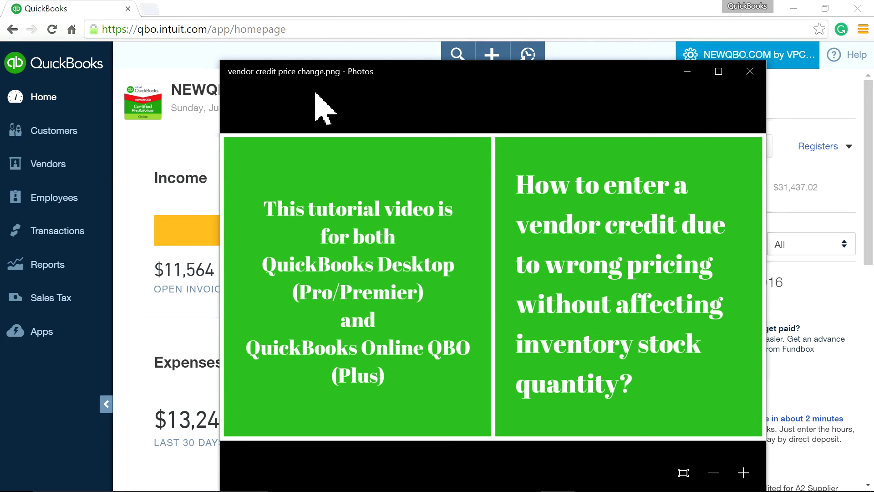
click(129, 154)
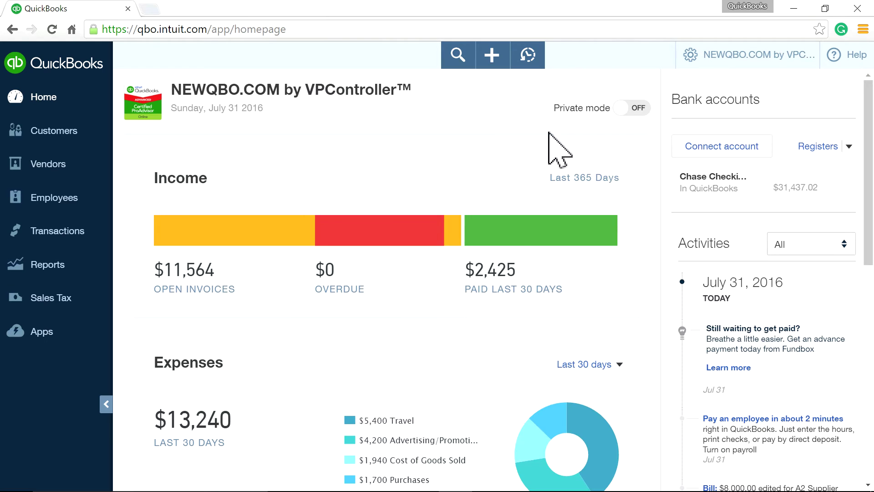
click(491, 59)
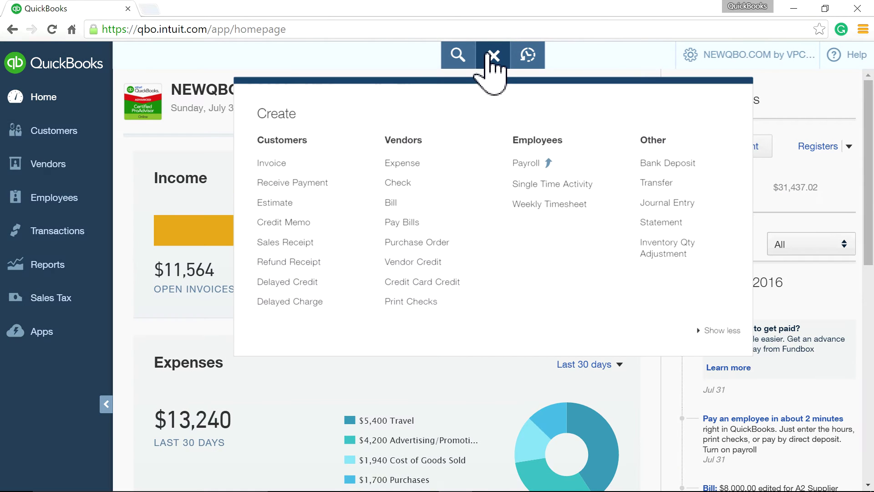
click(401, 203)
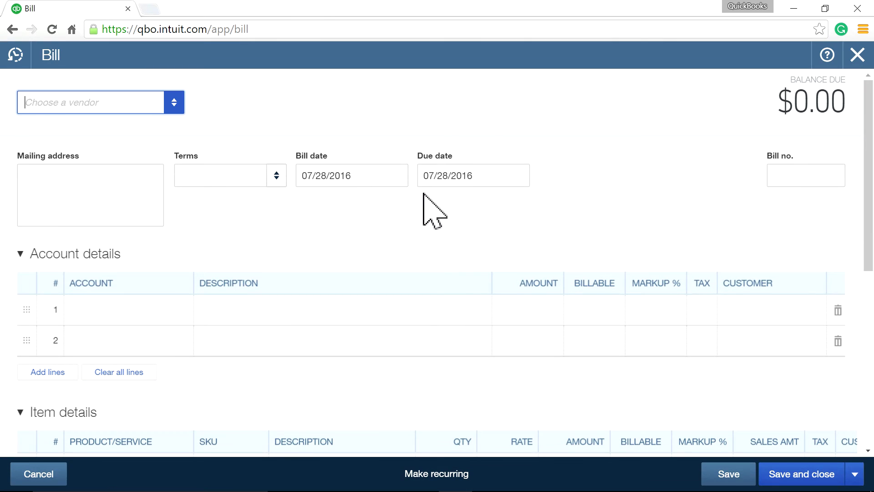
click(175, 103)
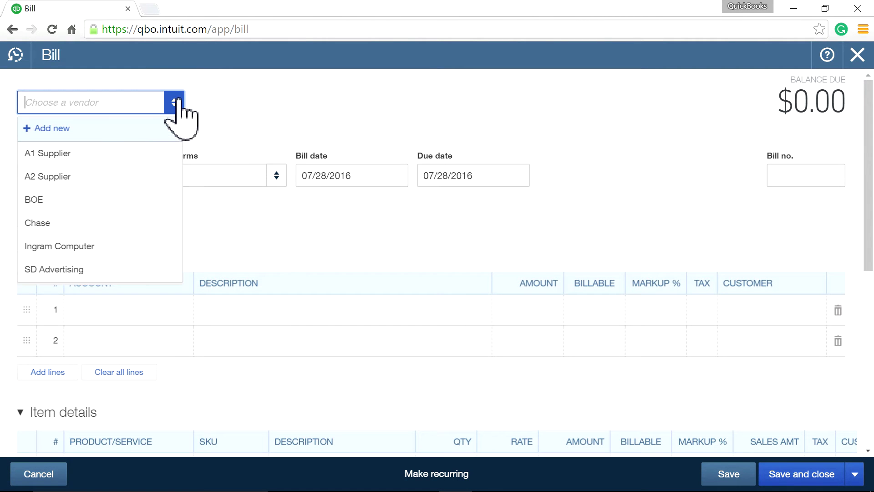
click(118, 180)
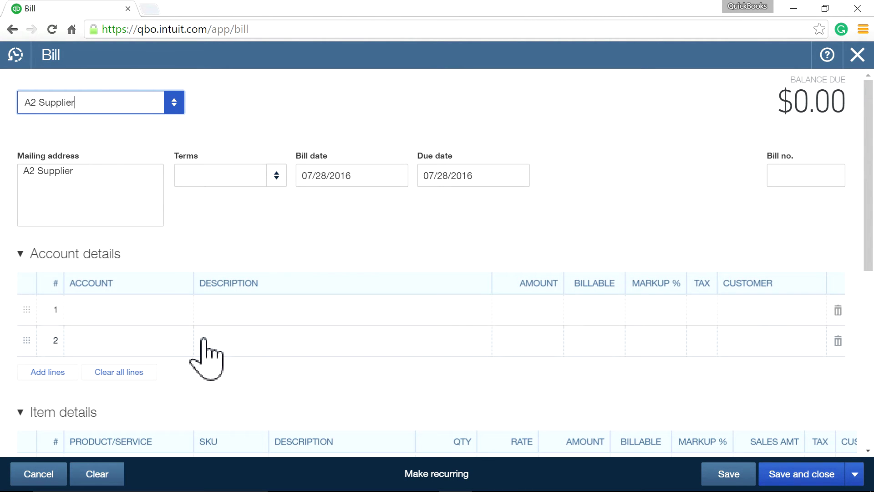
Add the inventory item Computer Chips (CC1) to the bill's item details with a quantity of 100.
scroll(209, 317, down, 3)
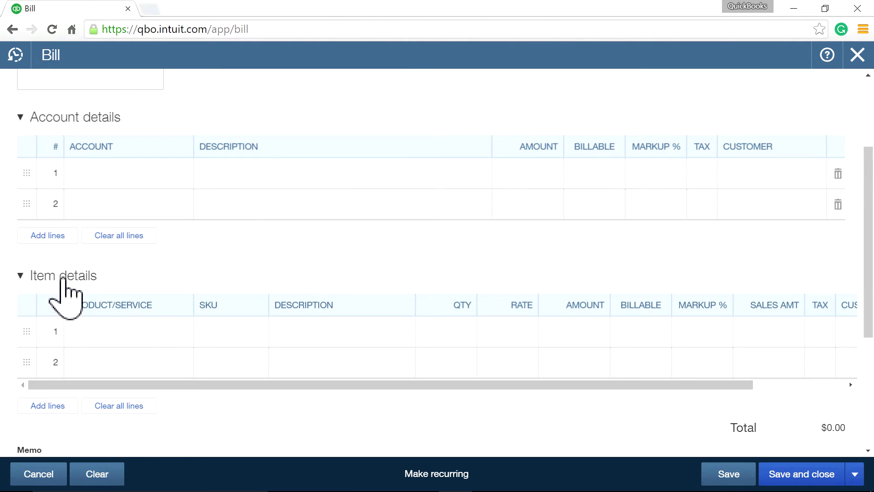
click(63, 278)
click(68, 278)
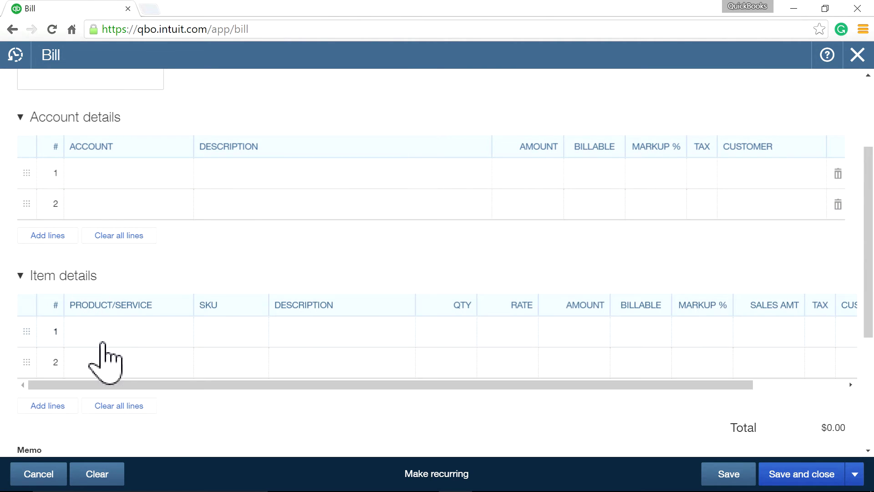
click(139, 334)
text(cc)
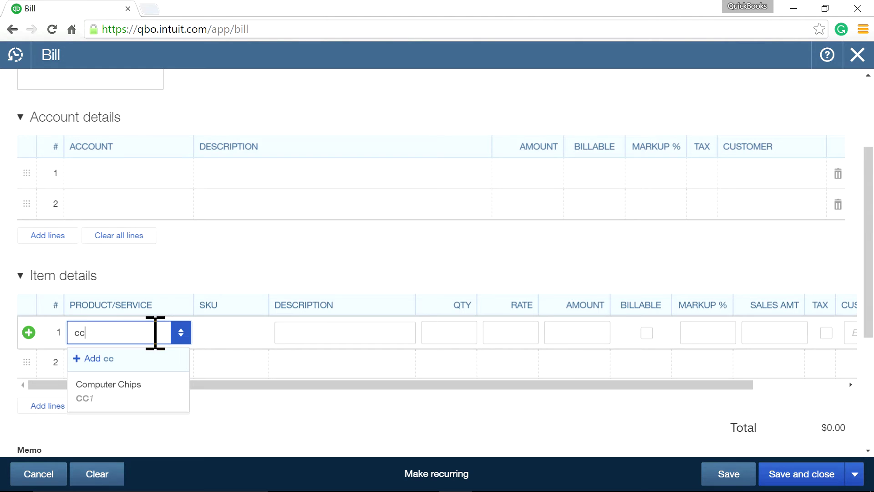
click(136, 393)
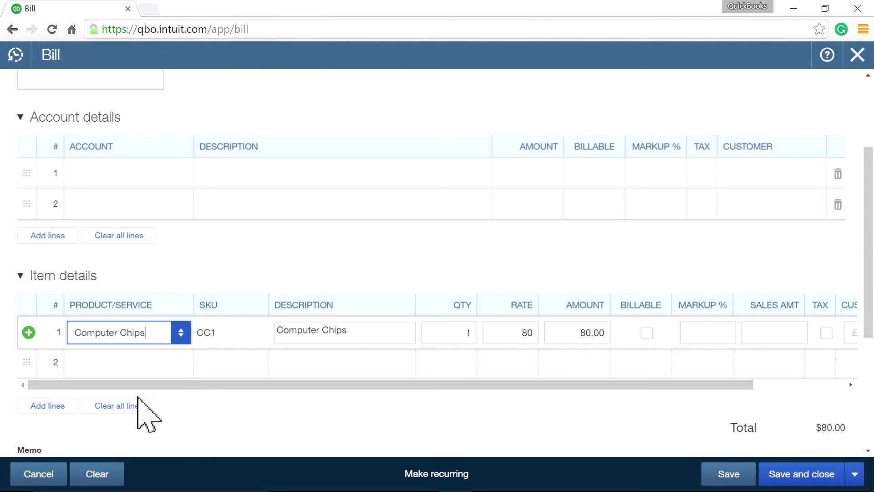
click(464, 336)
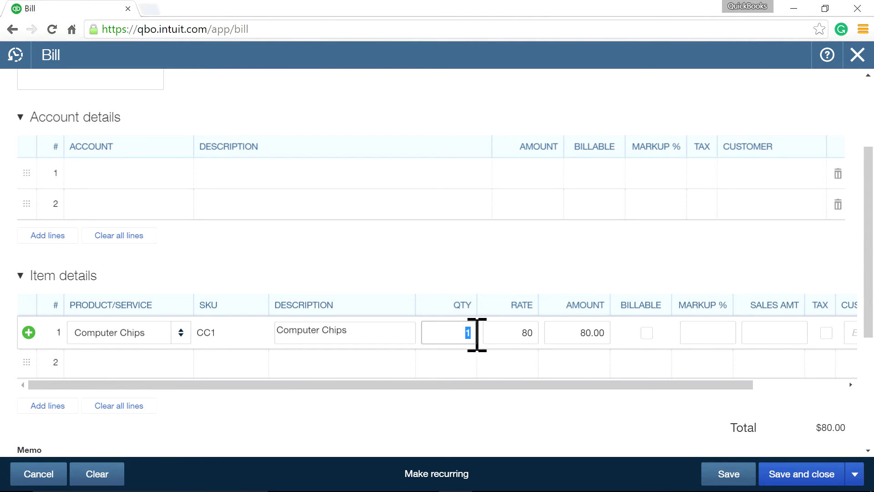
text(100)
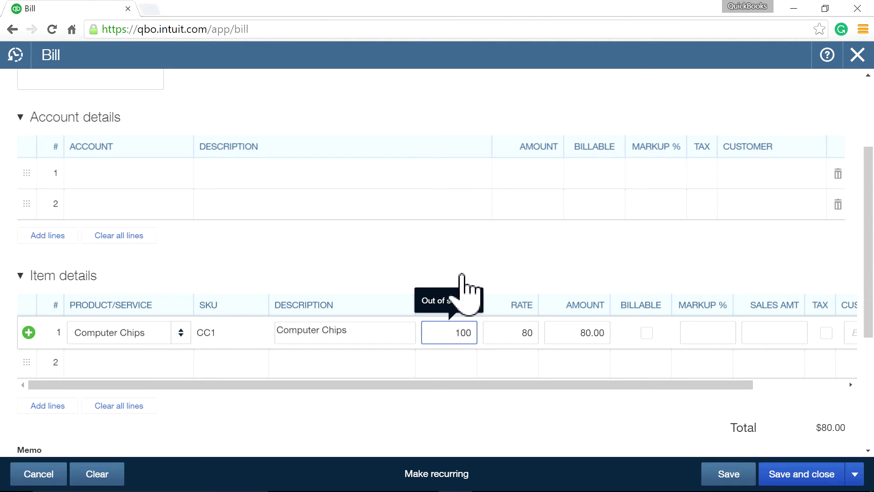
click(463, 287)
Set the bill date to 07/31/2016, then save and close the A2 Supplier bill.
scroll(482, 295, up, 3)
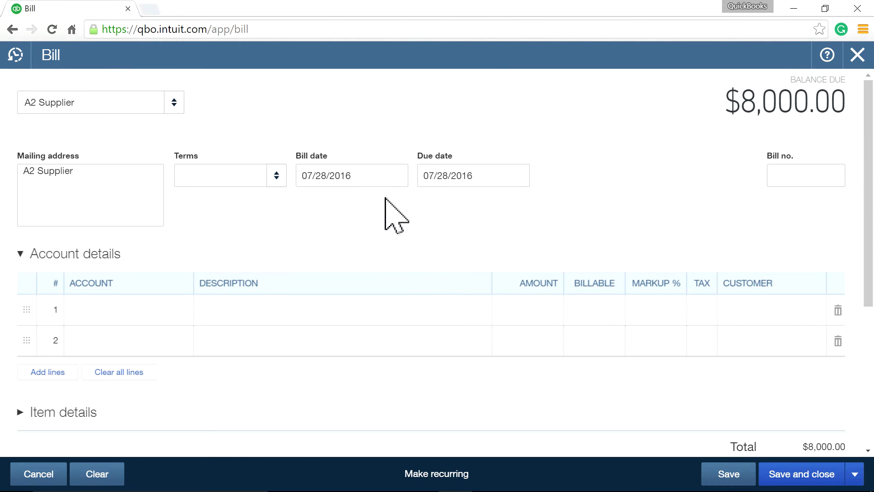
click(396, 177)
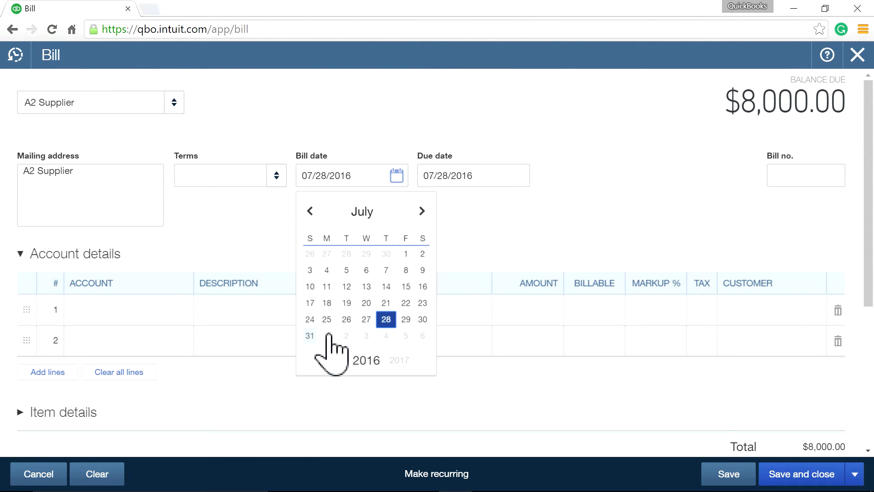
click(311, 337)
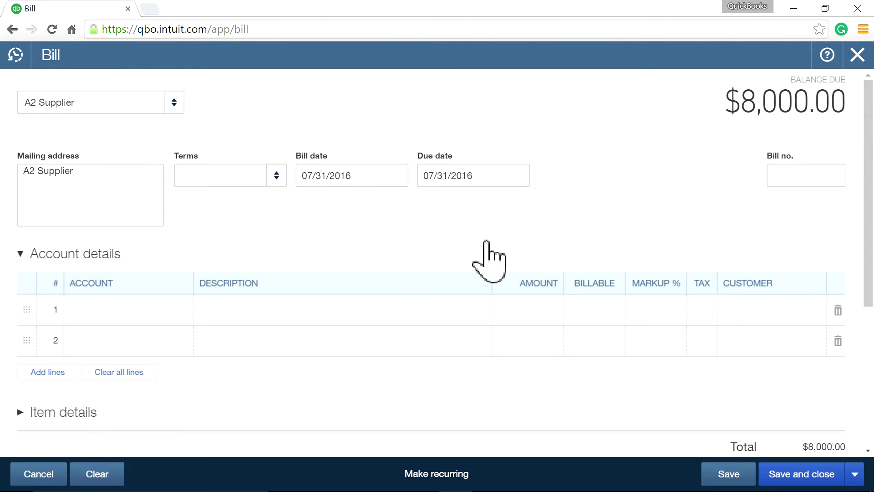
scroll(490, 266, down, 1)
scroll(498, 261, up, 1)
scroll(492, 254, down, 3)
scroll(502, 271, up, 1)
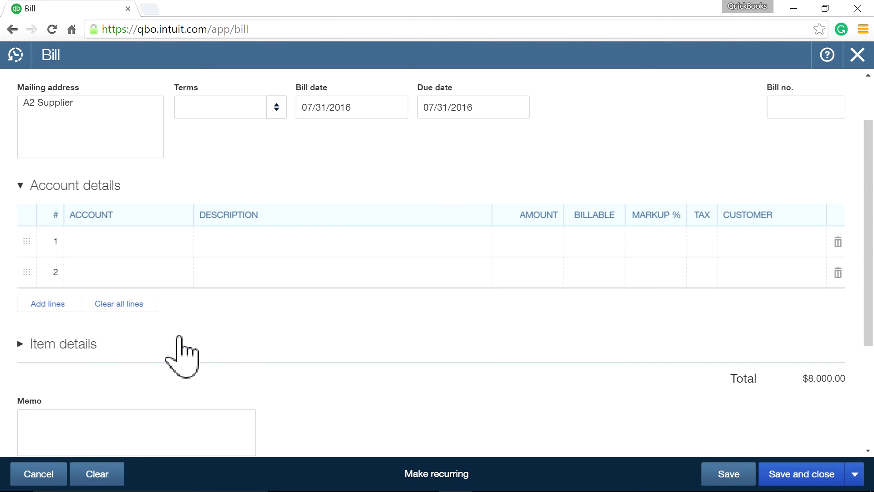
click(62, 347)
scroll(537, 346, up, 1)
scroll(527, 337, down, 3)
scroll(569, 314, up, 3)
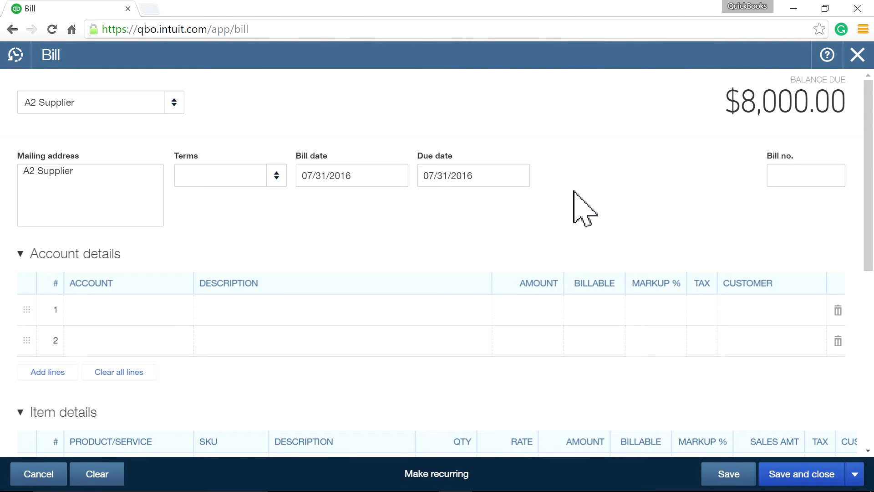
scroll(523, 392, down, 2)
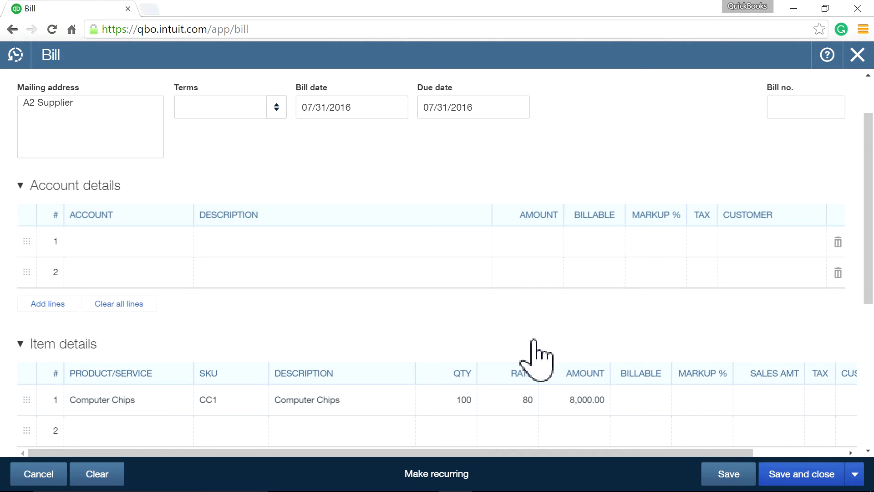
click(793, 484)
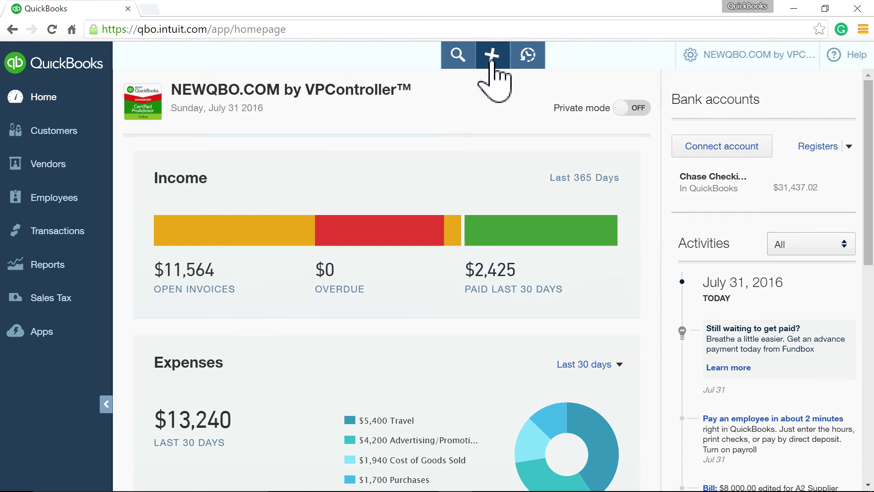
Create a new vendor credit and choose A2 Supplier as its vendor.
click(493, 57)
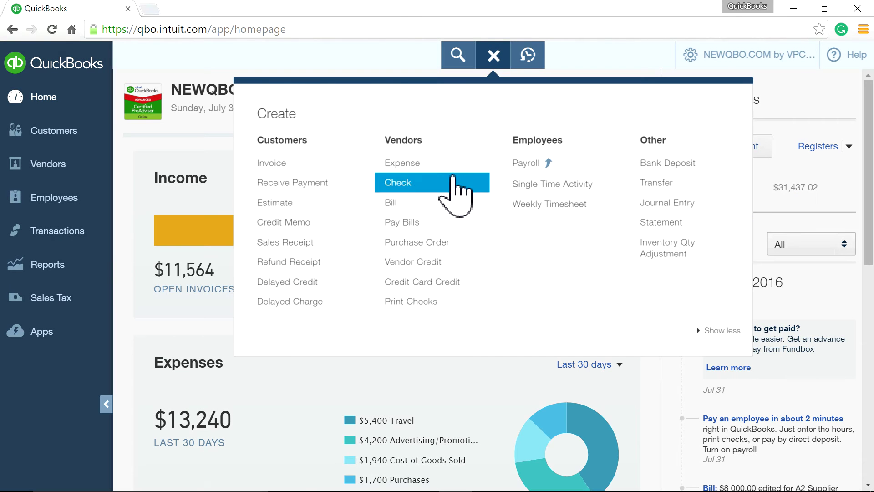
click(465, 263)
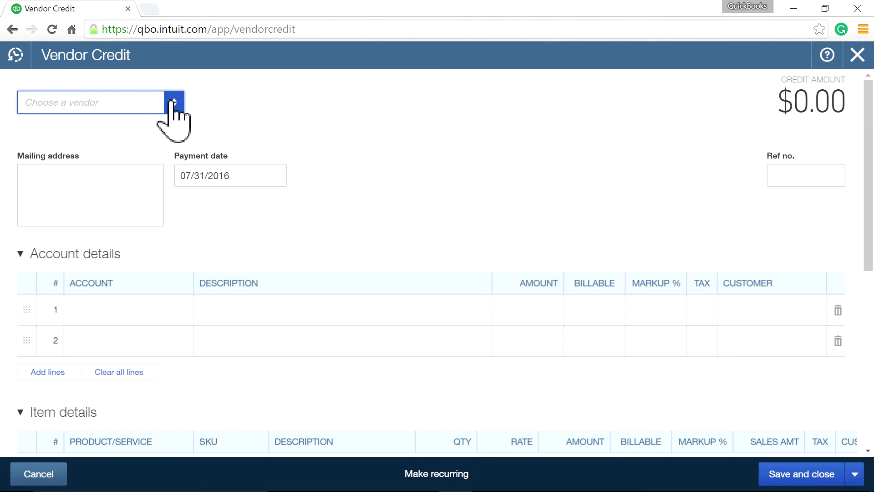
click(174, 102)
click(130, 179)
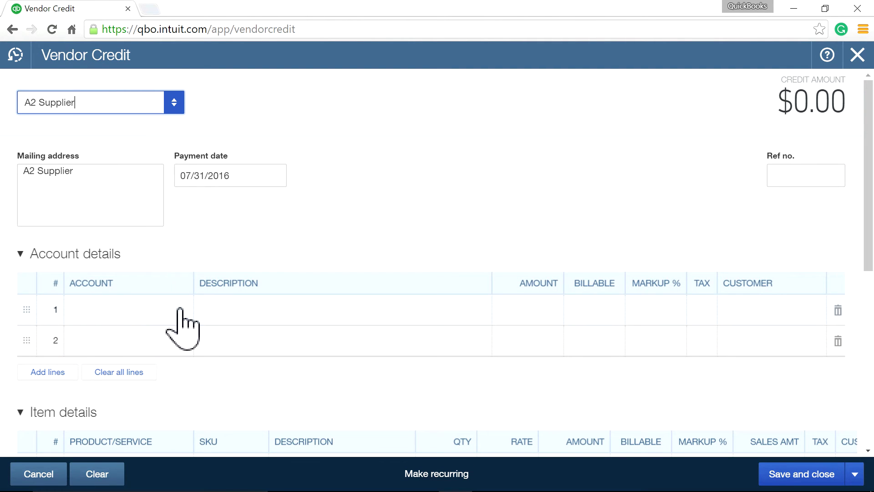
Enter the Price Adjustment account with an amount of 500.00 on the vendor credit's first account line.
click(132, 311)
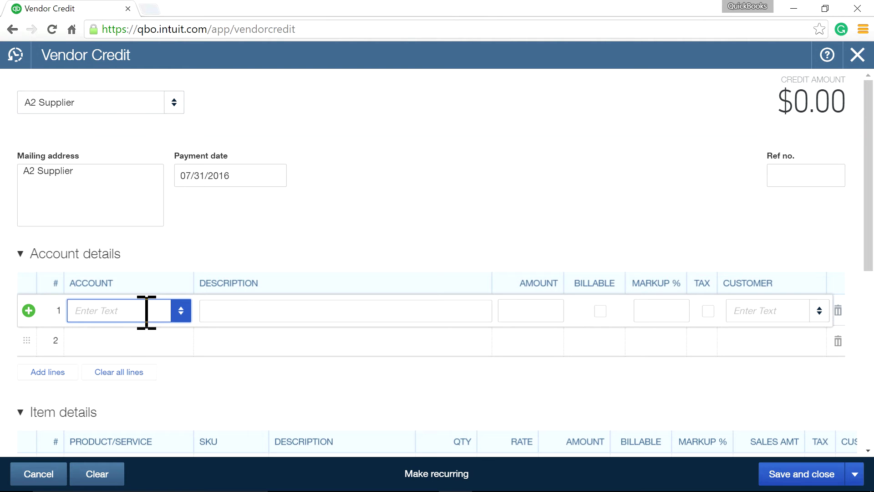
text(pric)
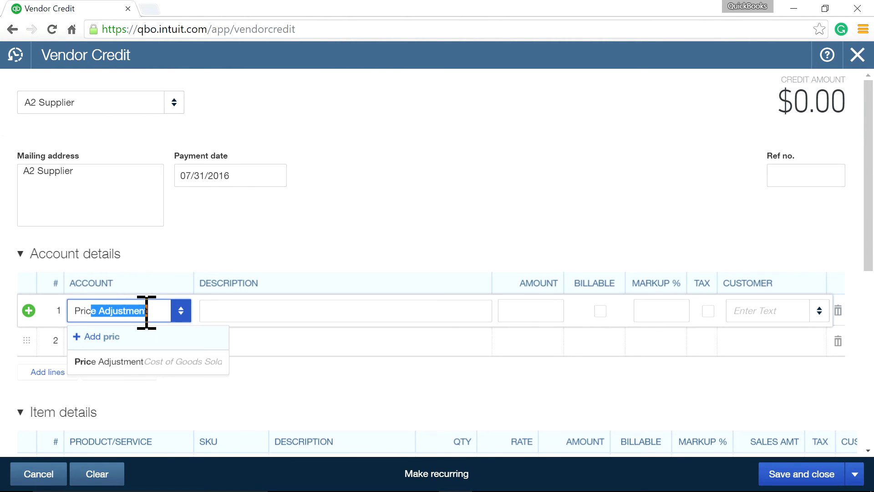
click(526, 313)
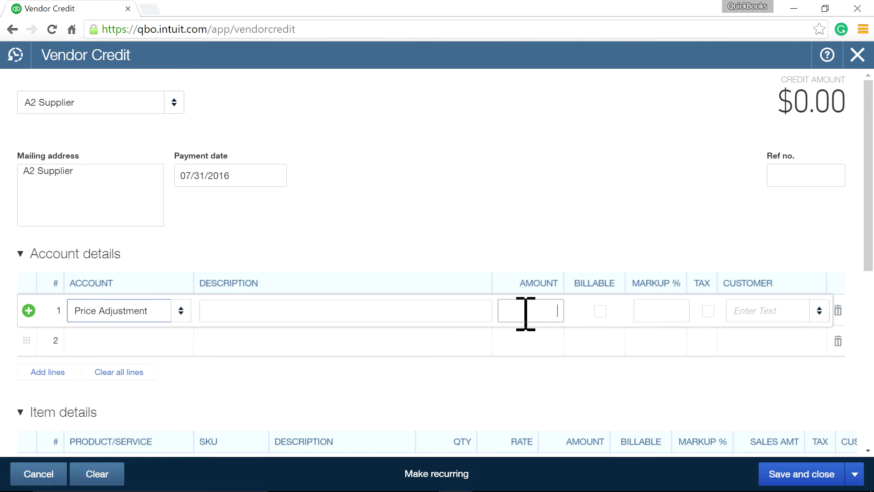
click(519, 234)
Set the vendor credit's payment date to 08/08/2016.
click(275, 176)
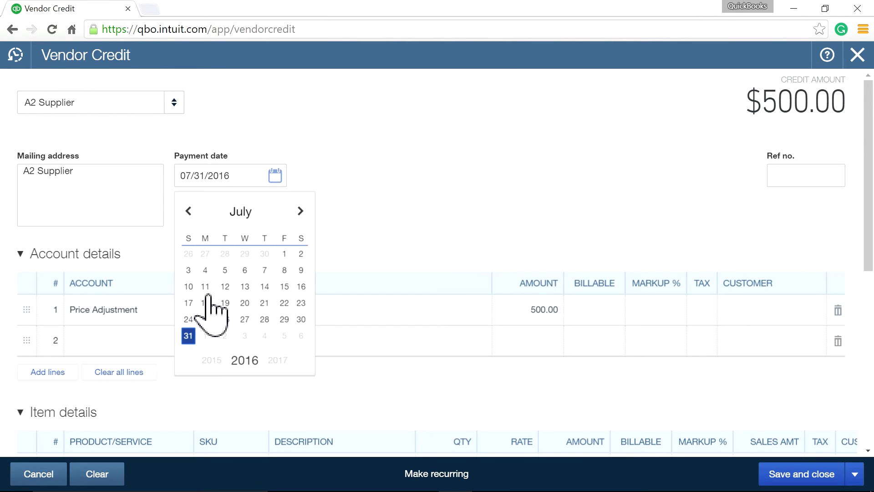
click(300, 212)
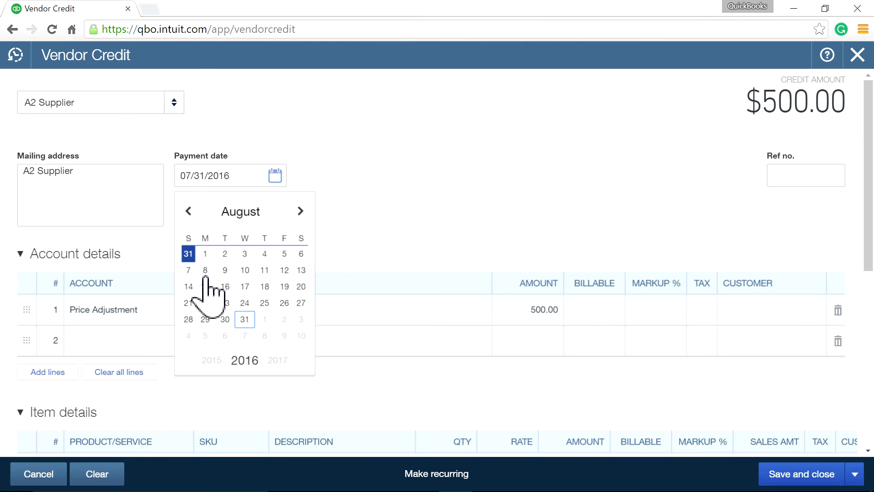
click(205, 270)
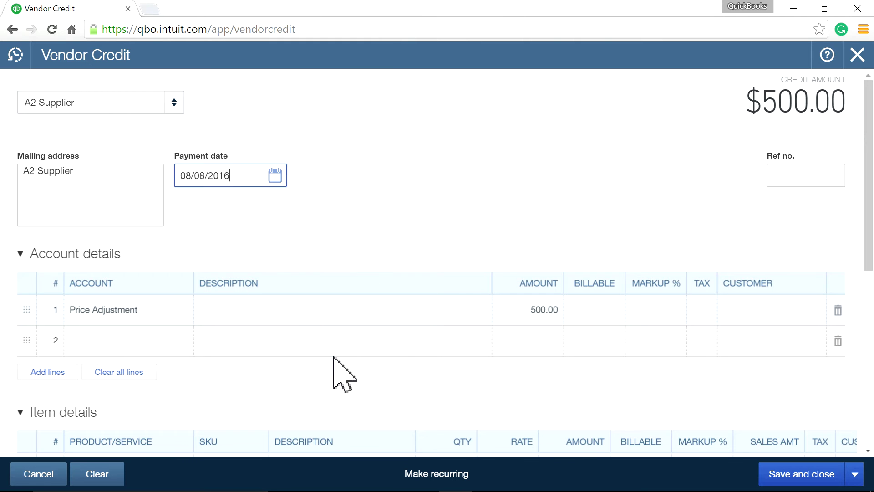
Describe the Price Adjustment line as "$5 price adj (from $80 to $75)" and copy that description.
click(264, 312)
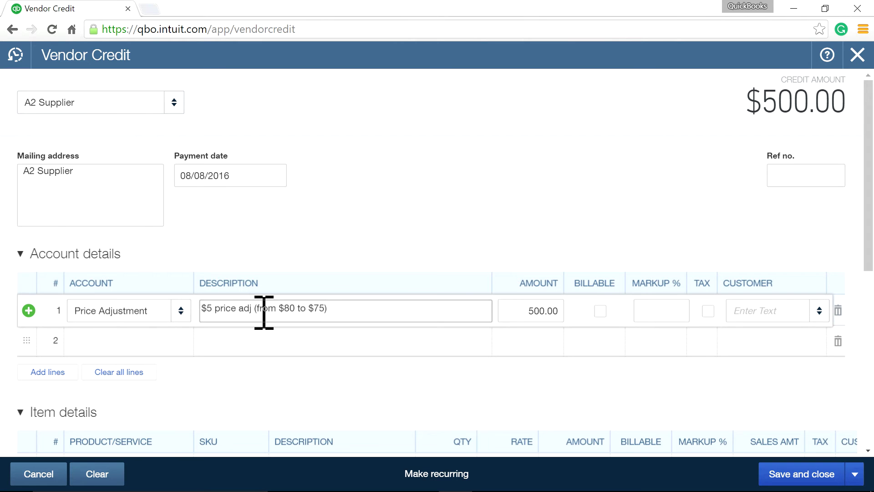
scroll(351, 289, down, 3)
drag(345, 170, 187, 169)
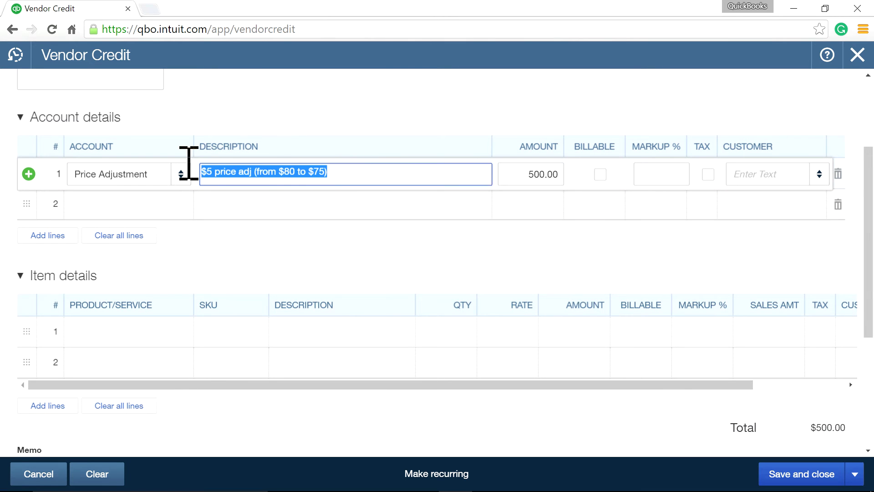
right_click(288, 173)
click(312, 195)
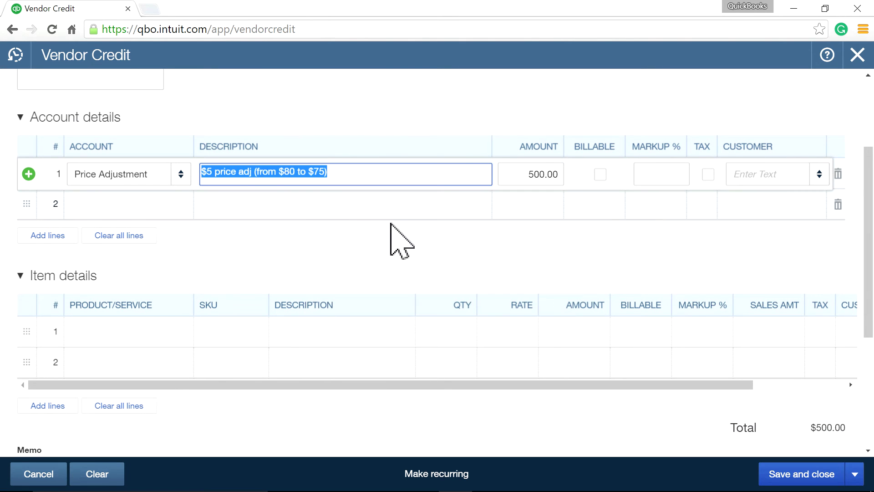
Save and close the A2 Supplier vendor credit.
scroll(456, 255, up, 2)
scroll(452, 251, up, 2)
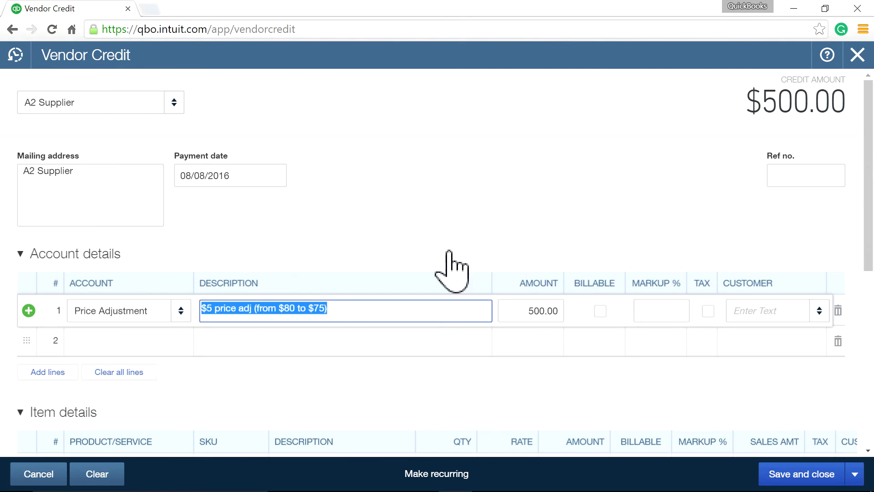
click(781, 480)
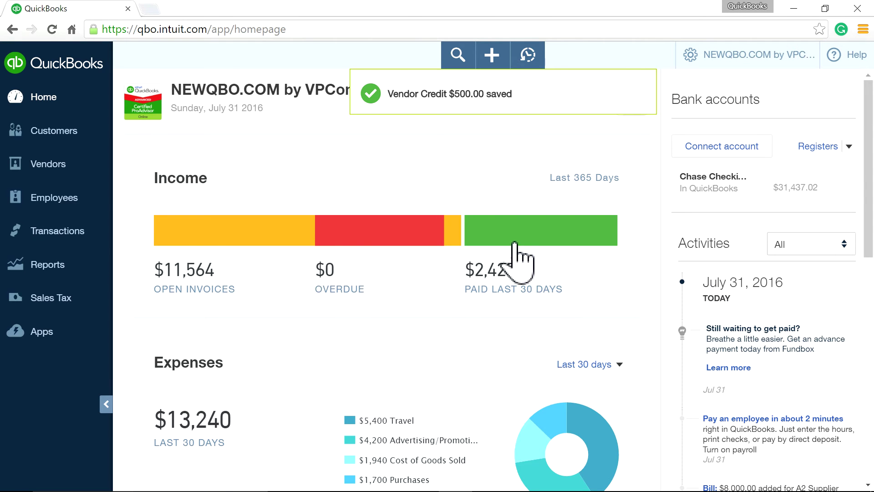
Go to A2 Supplier's transaction list in the vendor records and open the bill dated 07/31/2016.
click(46, 169)
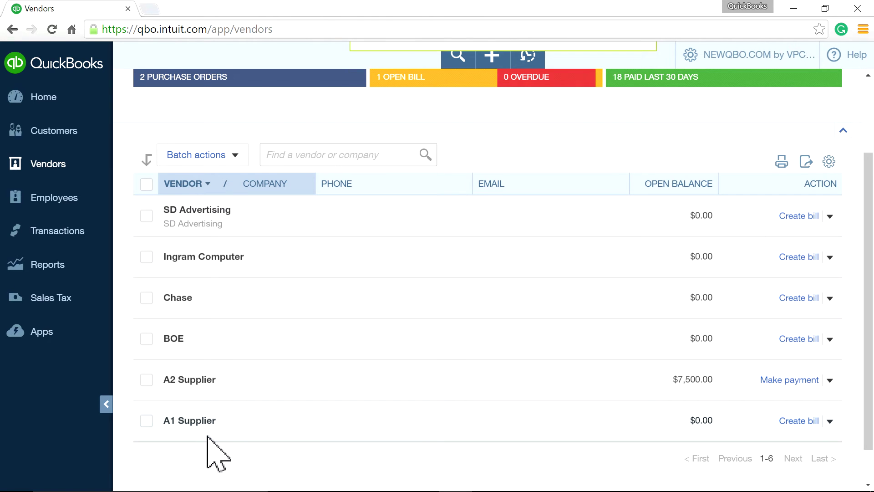
click(187, 380)
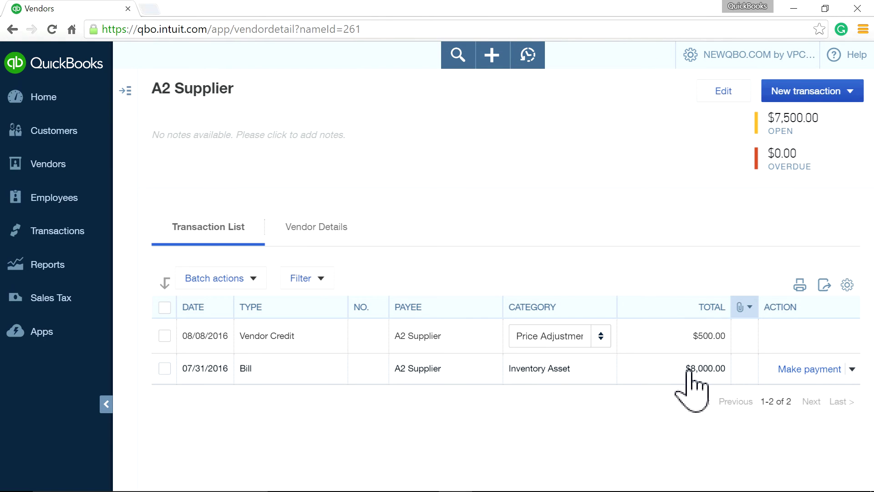
click(326, 370)
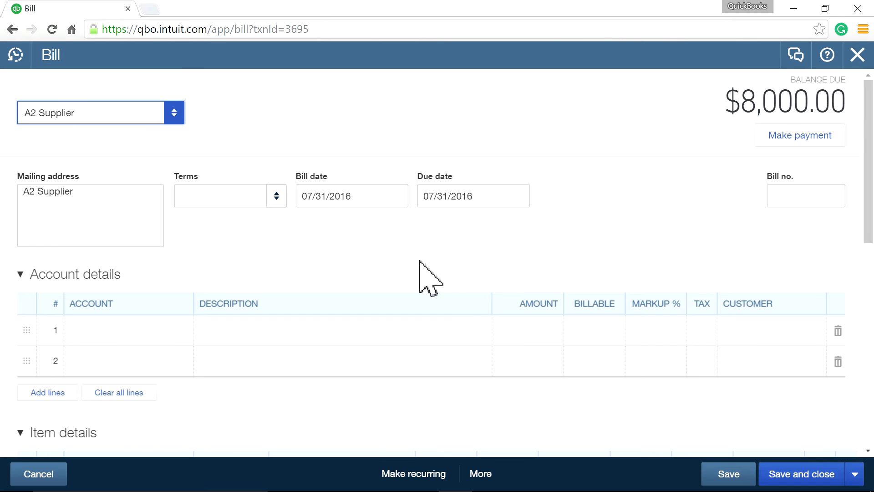
Assign the Price Adjustment account to the first account details line of the A2 Supplier bill.
scroll(409, 271, down, 2)
scroll(349, 337, down, 2)
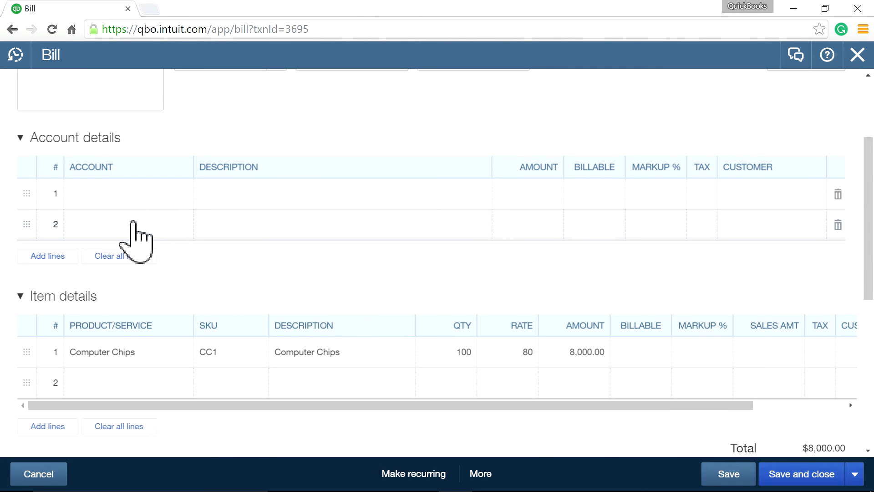
click(131, 196)
text(price)
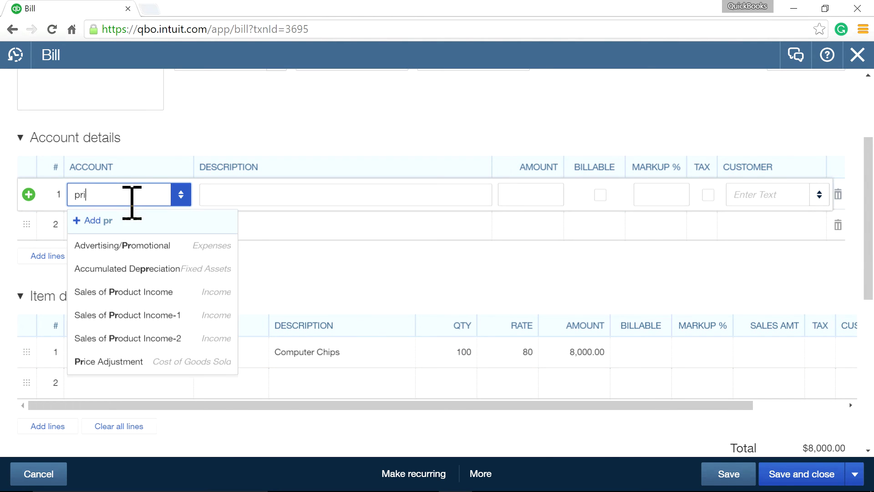
click(136, 244)
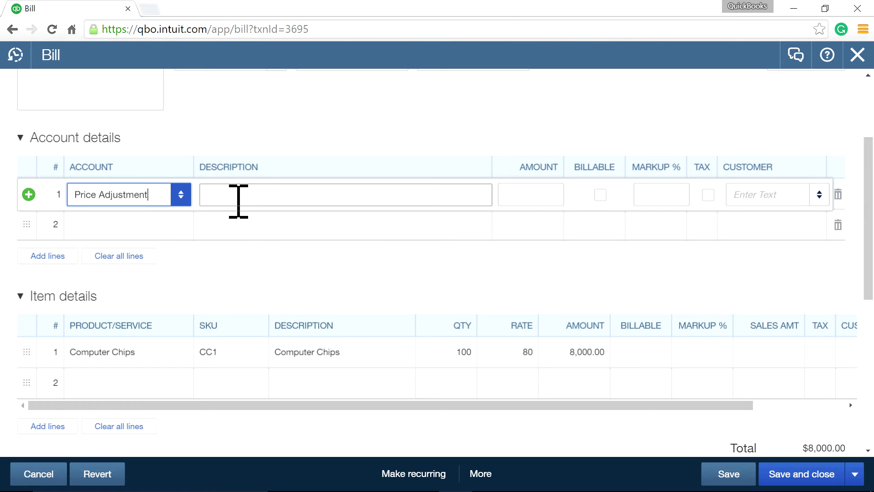
Paste the copied description "$5 price adj (from $80 to $75)" into the Price Adjustment line and set its amount to 500.
right_click(268, 200)
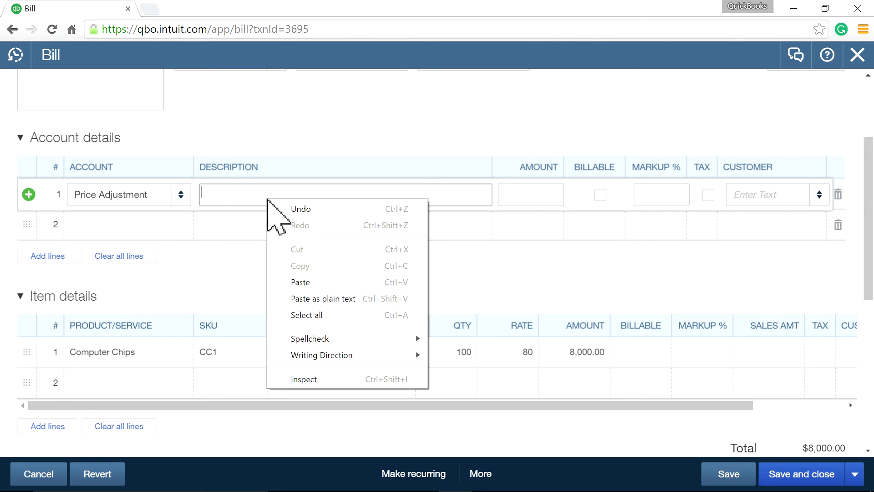
click(300, 282)
click(544, 196)
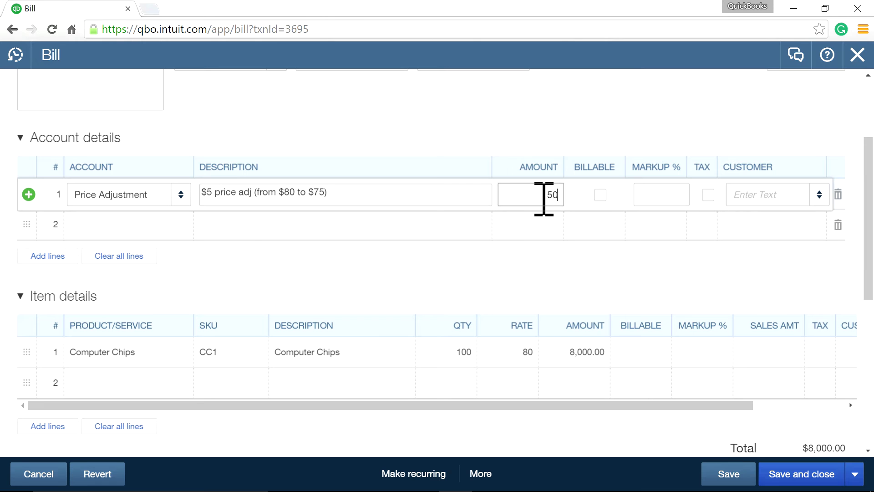
text(500)
click(552, 274)
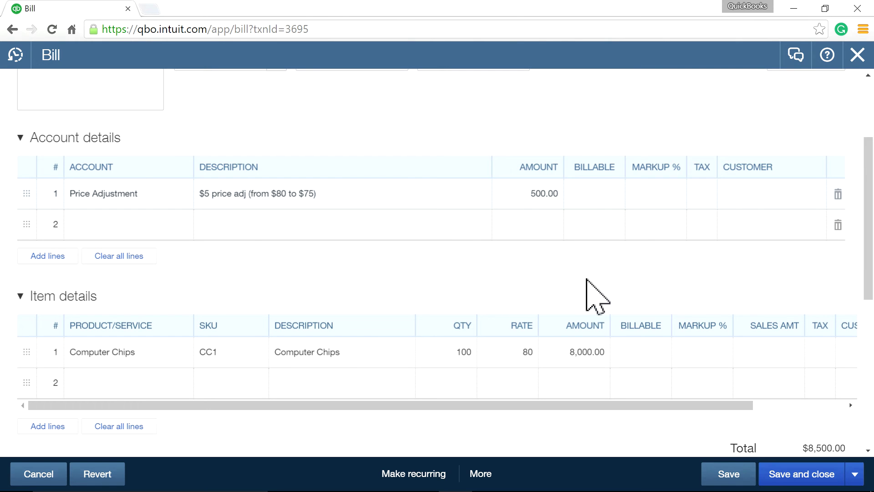
Set the Computer Chips item rate to 75 and save the bill.
click(533, 354)
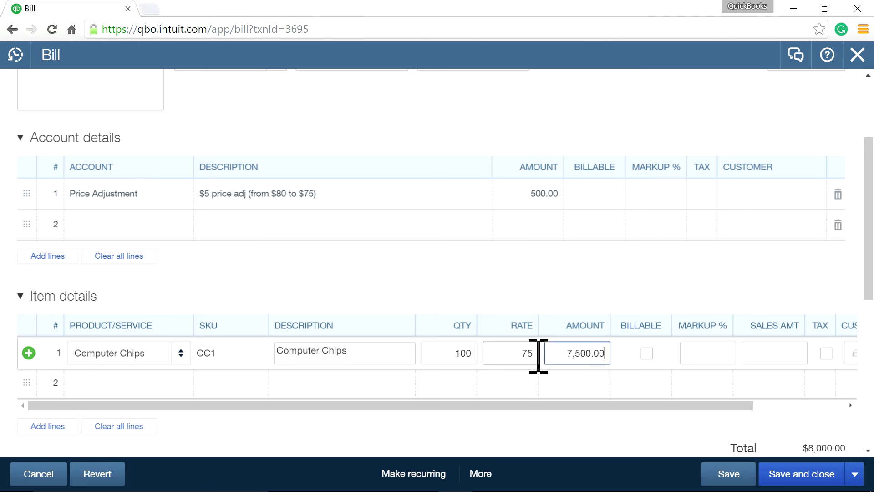
click(558, 268)
scroll(708, 292, up, 3)
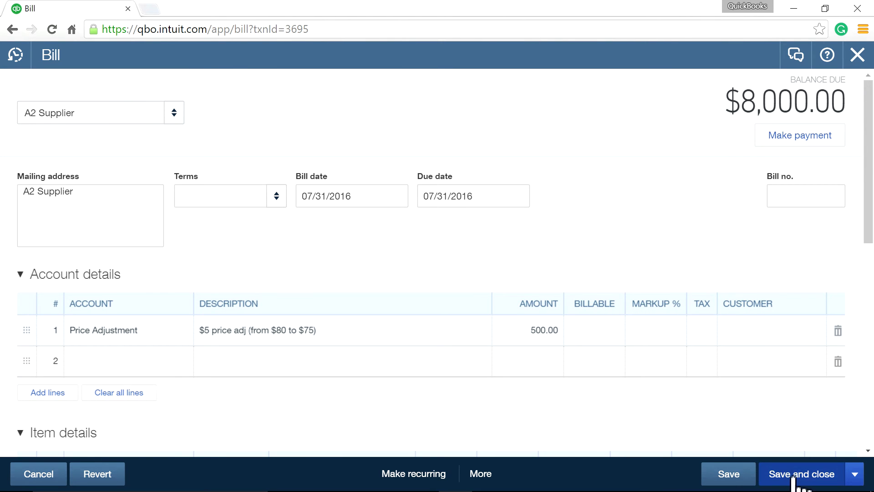
click(721, 481)
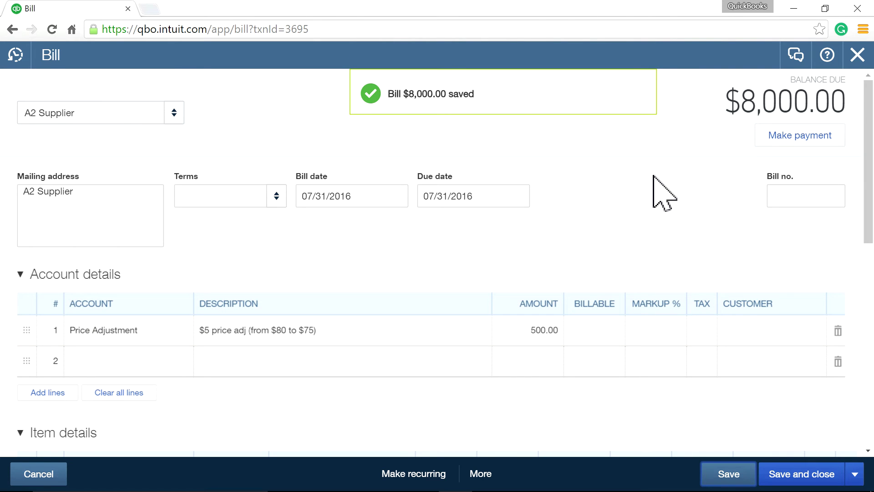
Make and save a payment for the 07/31/2016 bill with the 08/08/2016 vendor credit applied, and close the blank bill form.
click(781, 136)
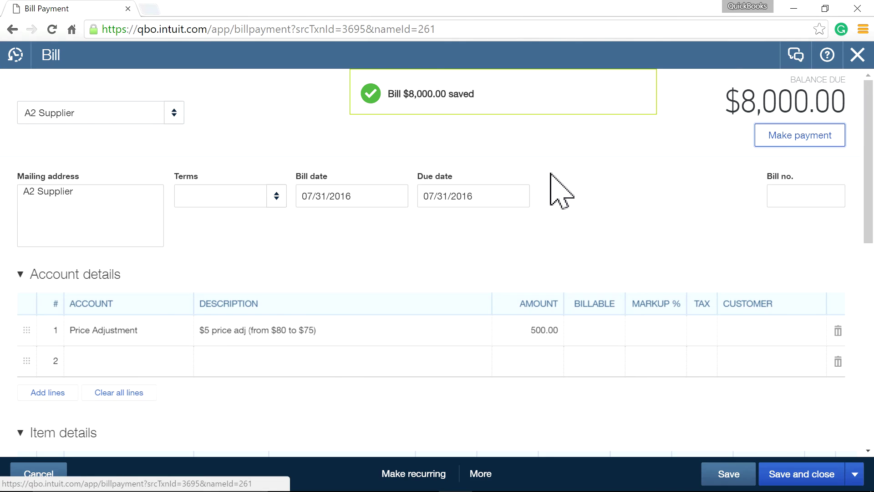
scroll(551, 237, down, 5)
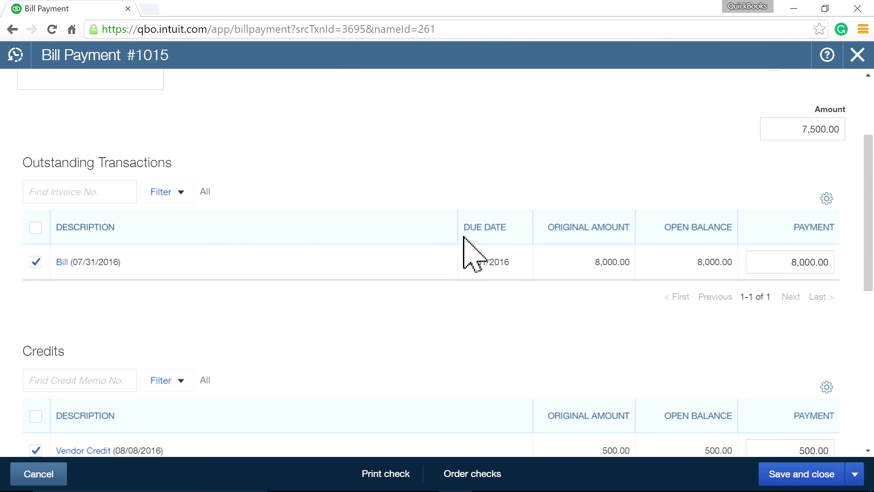
scroll(444, 235, up, 1)
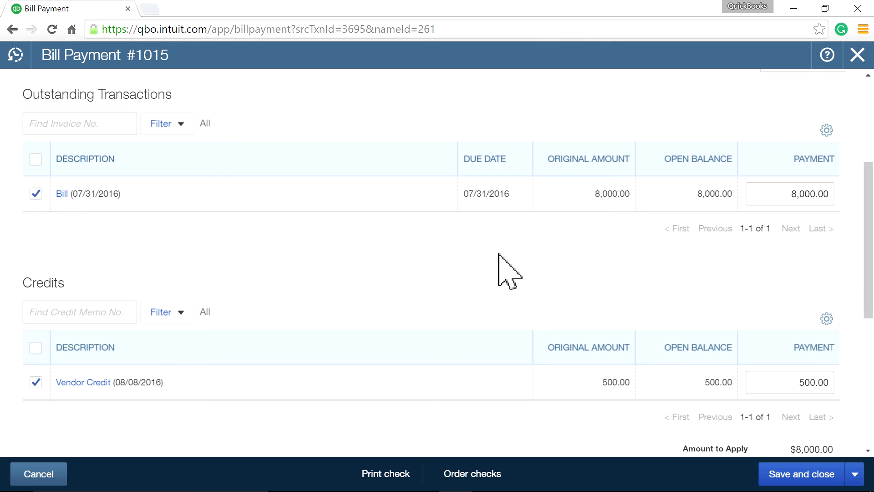
scroll(503, 269, down, 2)
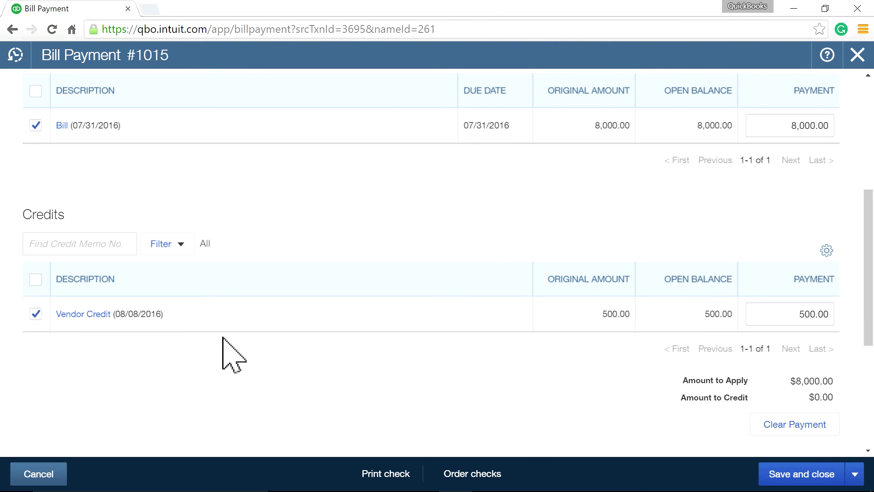
scroll(601, 292, up, 6)
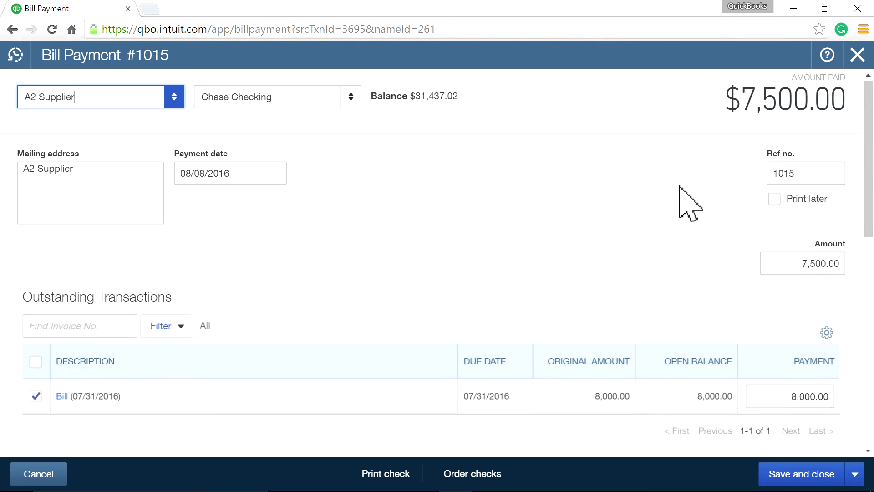
scroll(610, 186, down, 3)
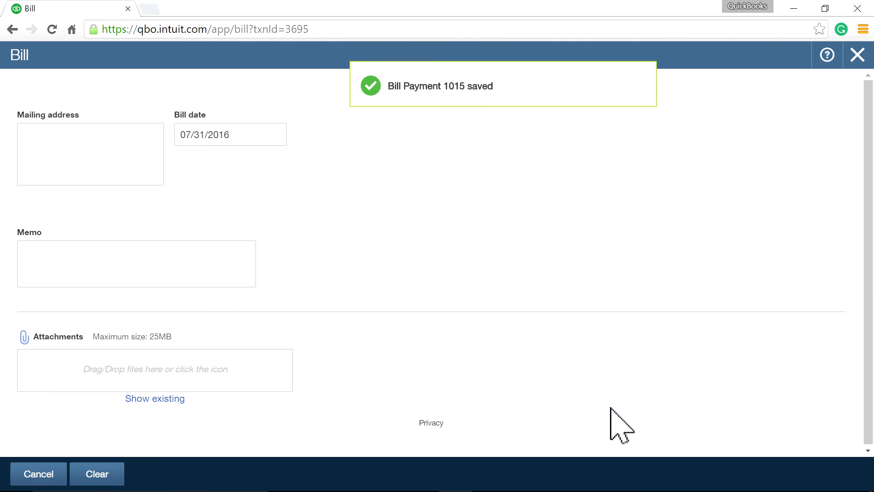
click(857, 55)
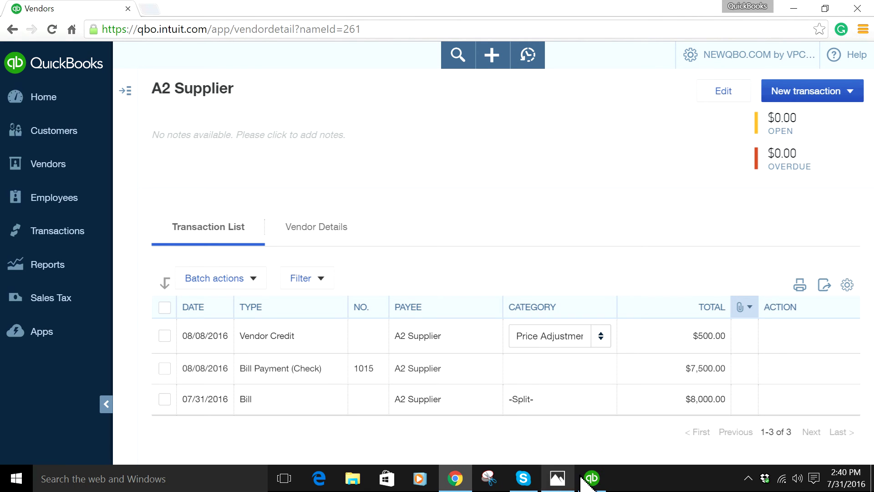
Switch to Photos to view the image vendor credit price change.png.
click(557, 478)
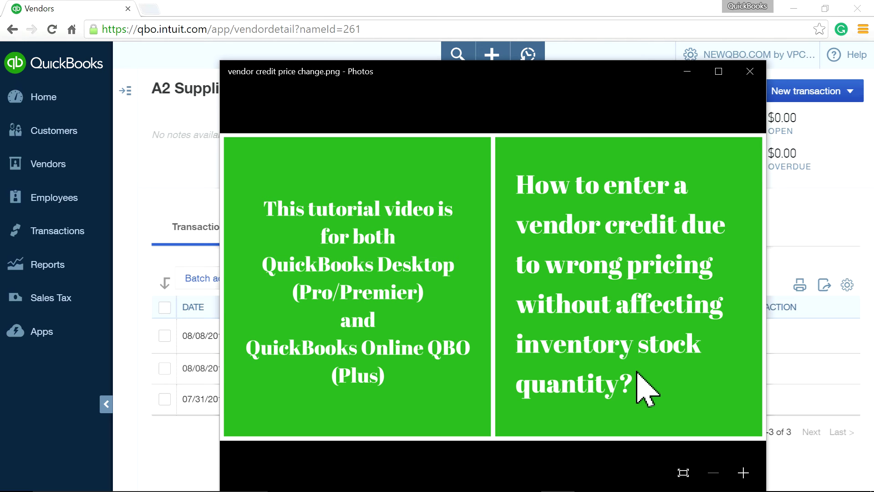
Return to QuickBooks Online, search the reports for "inv" and open the Inventory Valuation Summary.
click(39, 271)
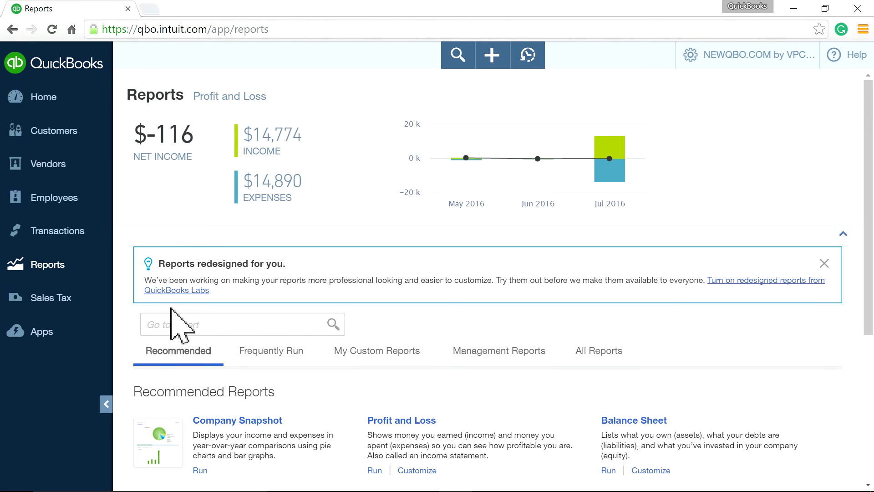
click(174, 322)
text(inv)
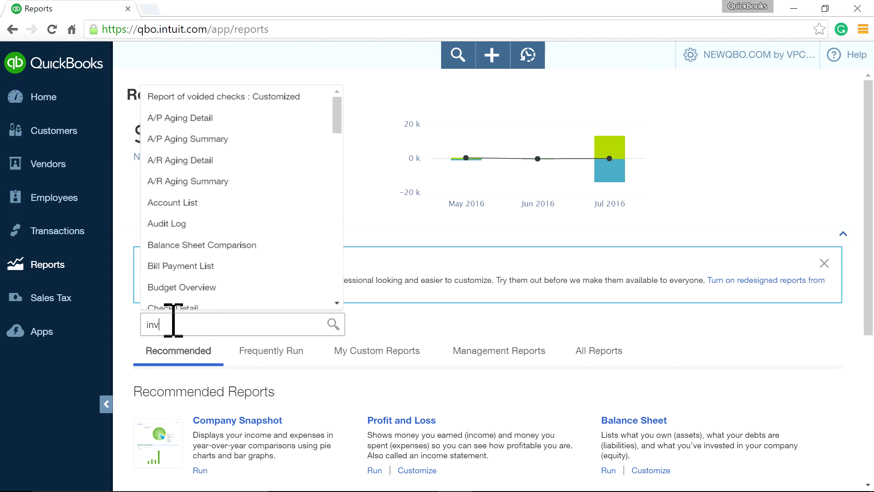
click(187, 371)
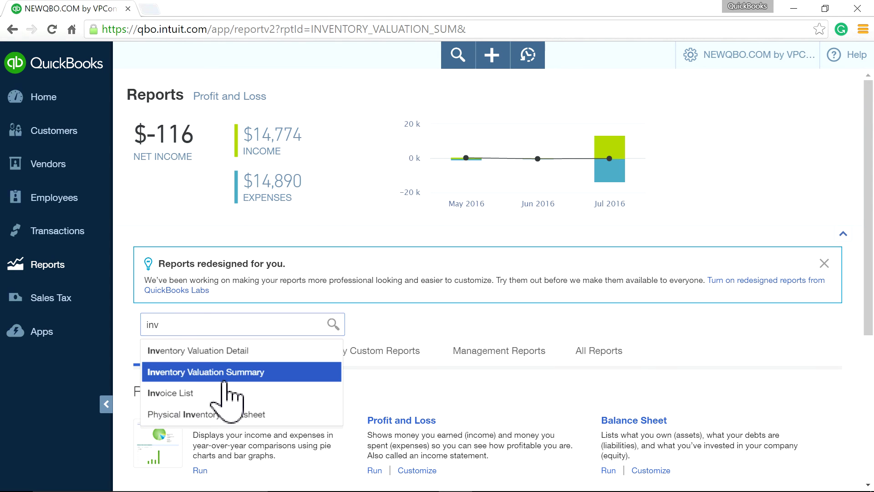
scroll(627, 371, down, 2)
scroll(627, 372, up, 3)
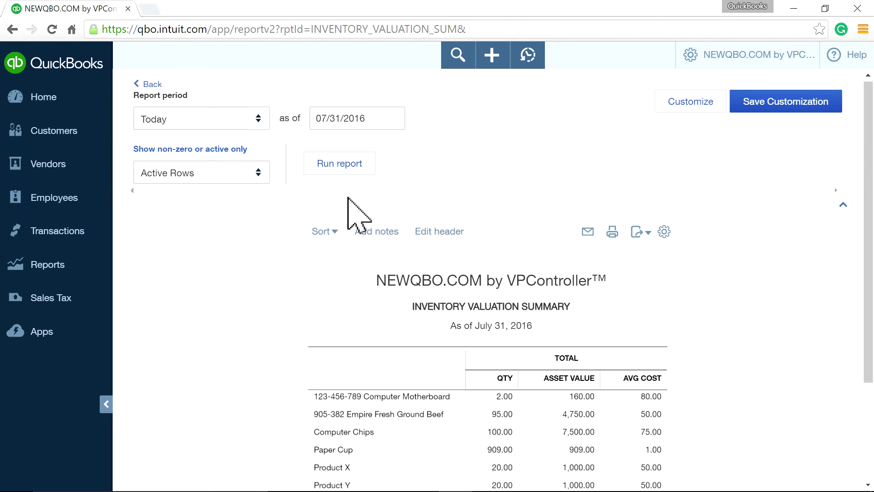
Run the Inventory Valuation Summary for All Dates and check the quantity, asset value and average cost of Computer Chips.
click(254, 123)
click(208, 147)
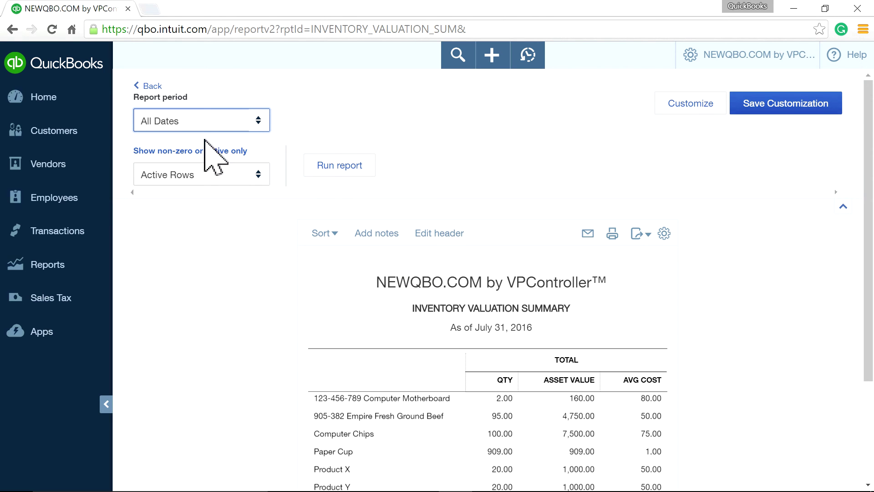
click(346, 171)
scroll(737, 365, down, 3)
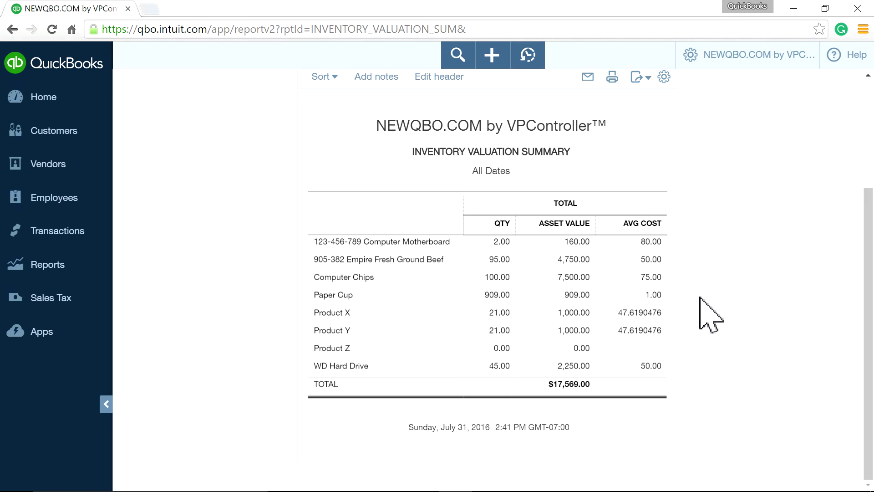
scroll(710, 315, up, 4)
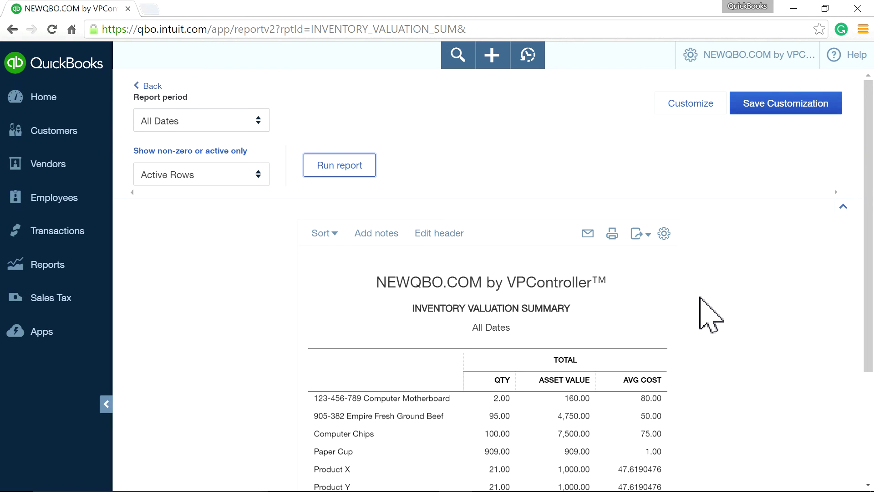
Bring the Photos window with the tutorial title image back into view.
mouse_move(560, 486)
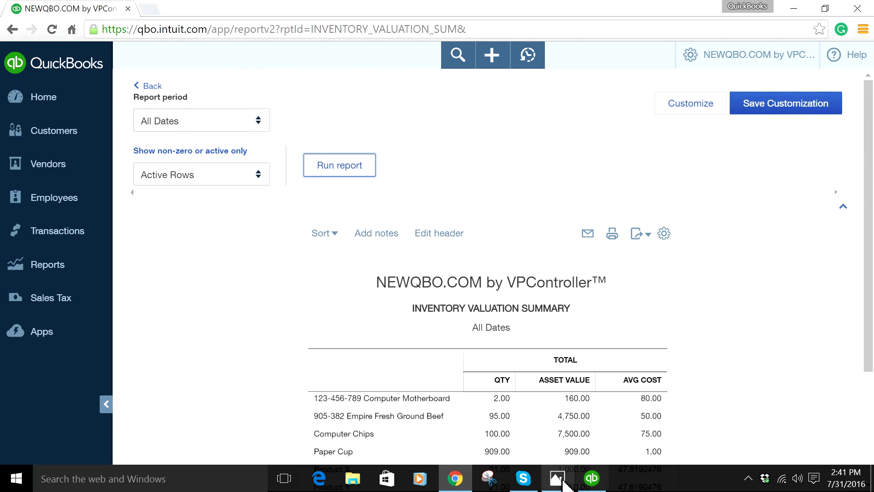
click(566, 442)
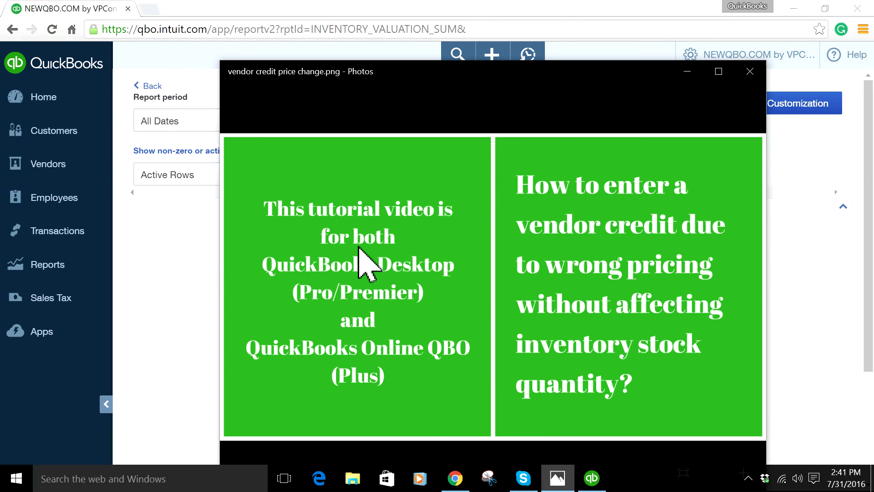
Go to the QuickBooks Online home page and look over the income, expenses and recent activities.
click(84, 98)
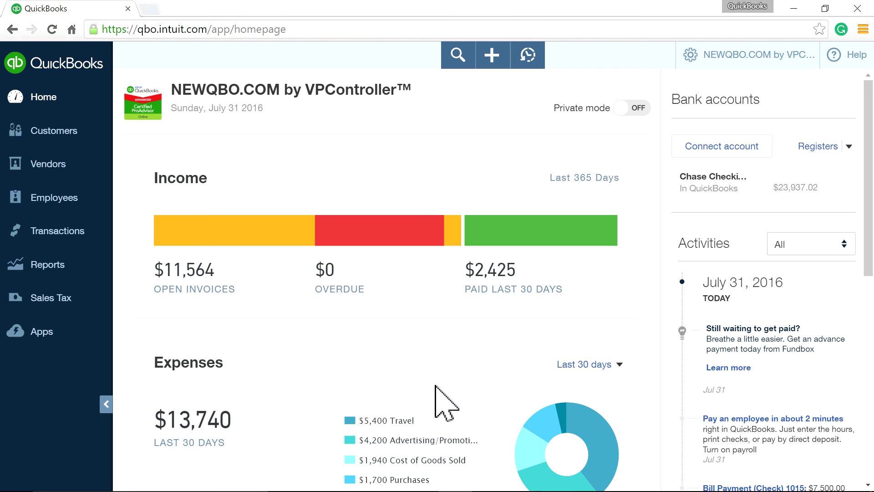
scroll(441, 384, down, 2)
scroll(442, 384, up, 2)
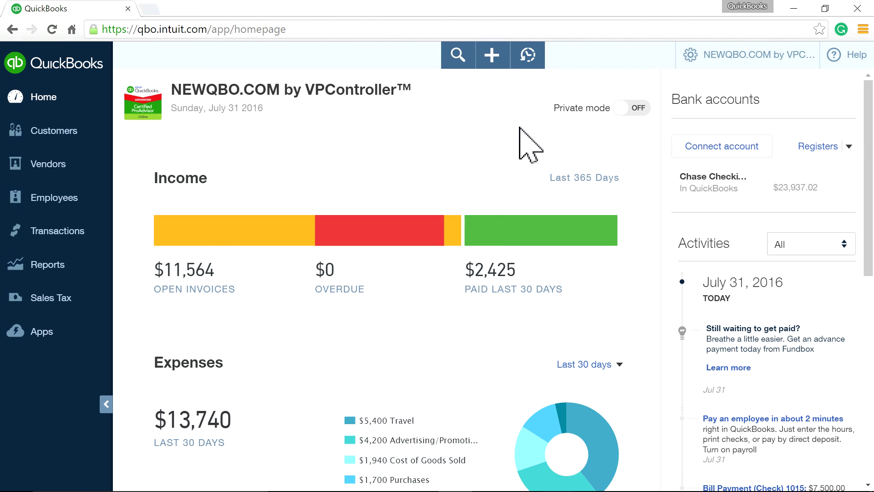
scroll(473, 273, down, 3)
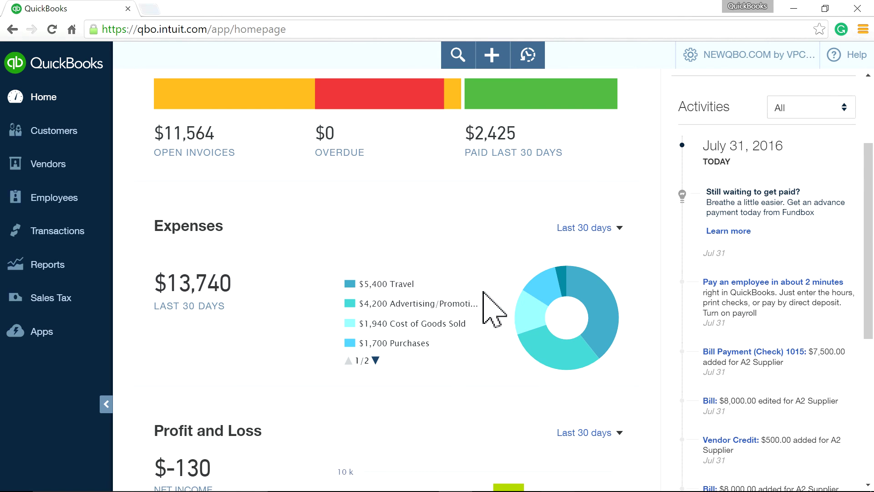